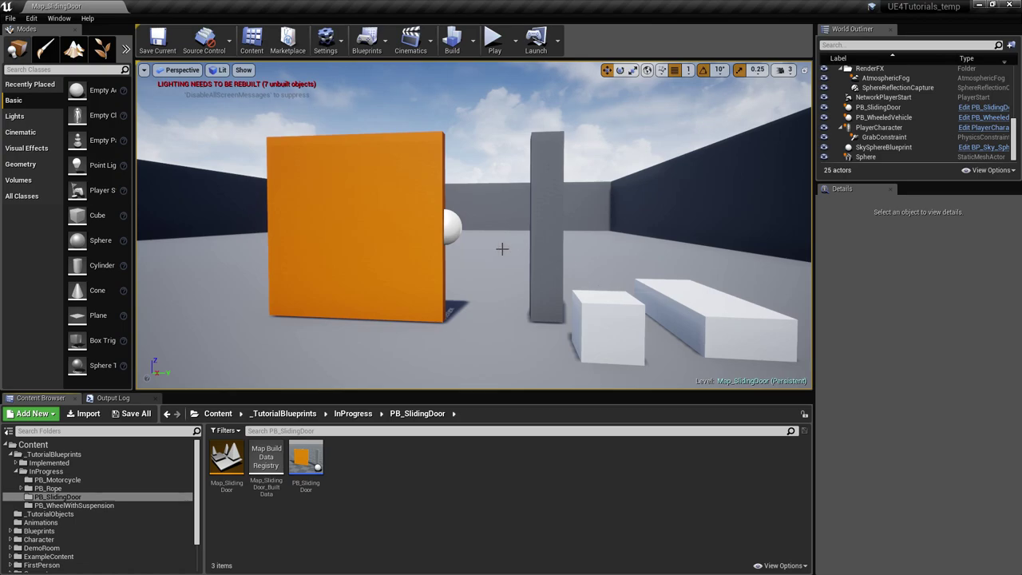
Step: Play the level and test how the orange door slides between its two posts
click(494, 39)
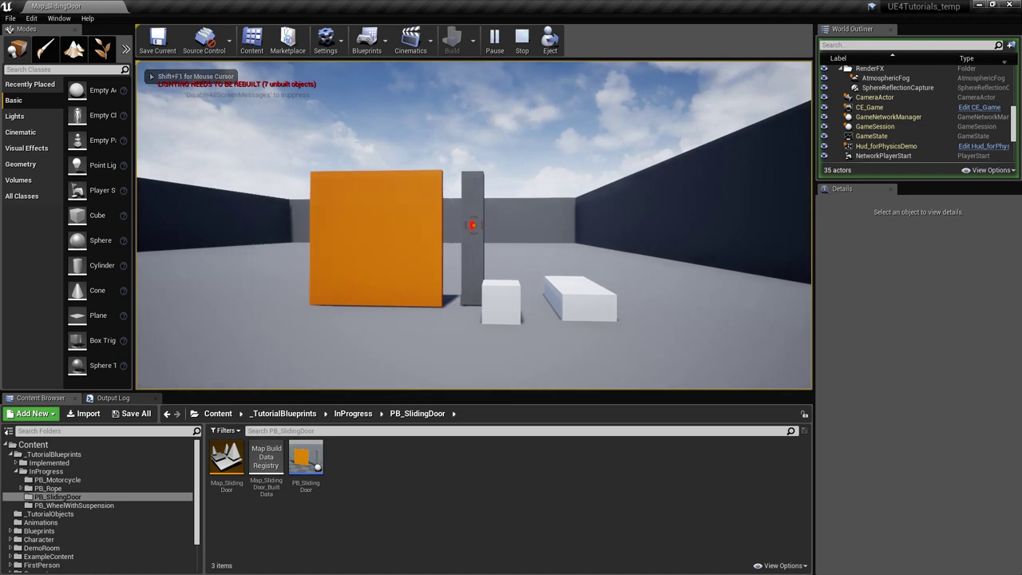
click(473, 225)
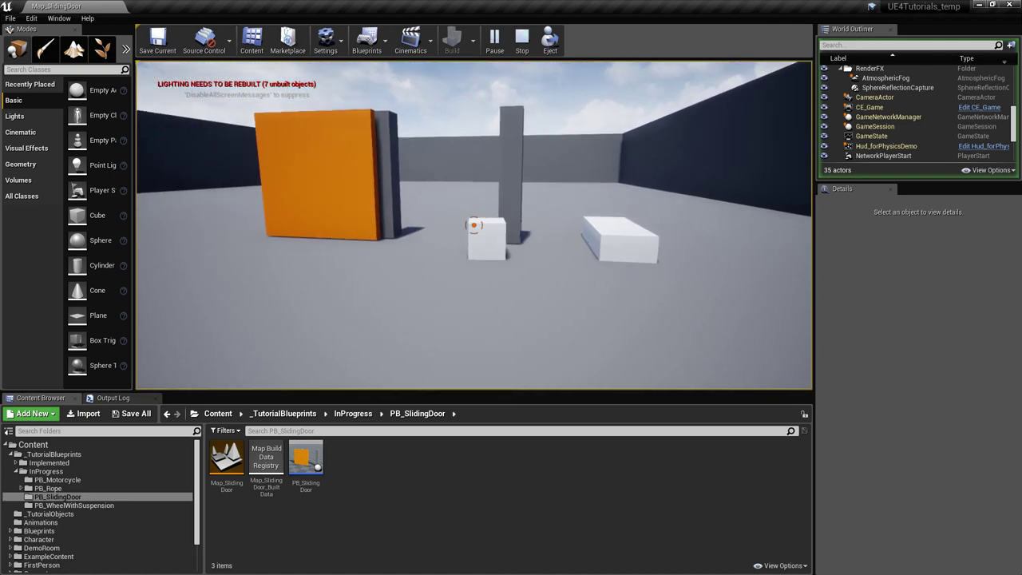
key(w)
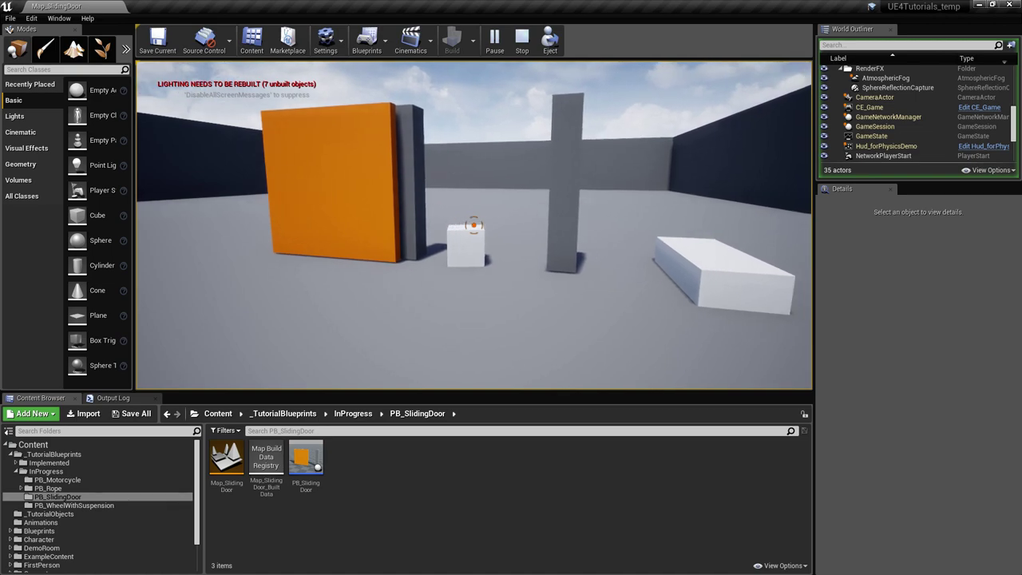
click(474, 225)
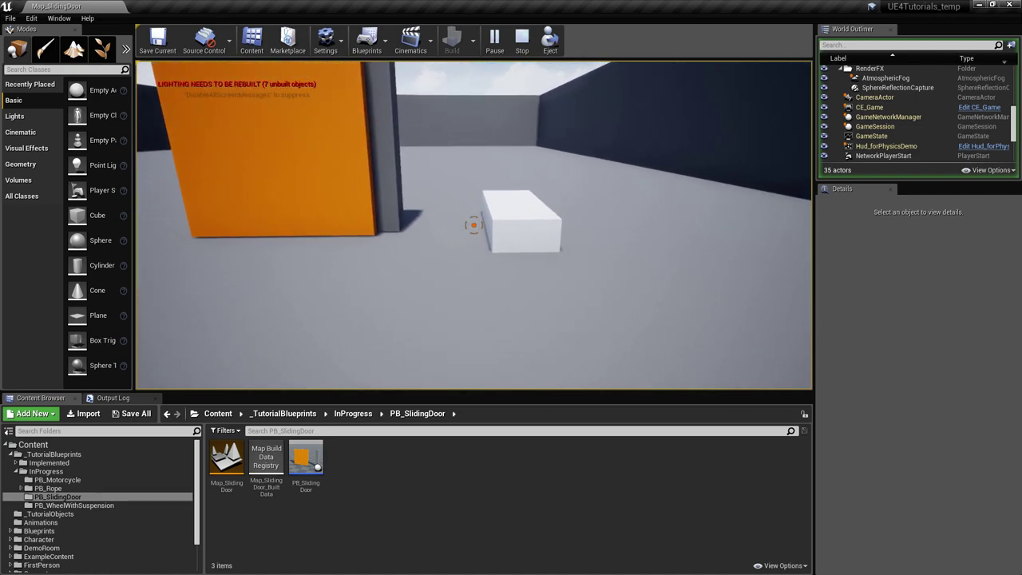
click(473, 226)
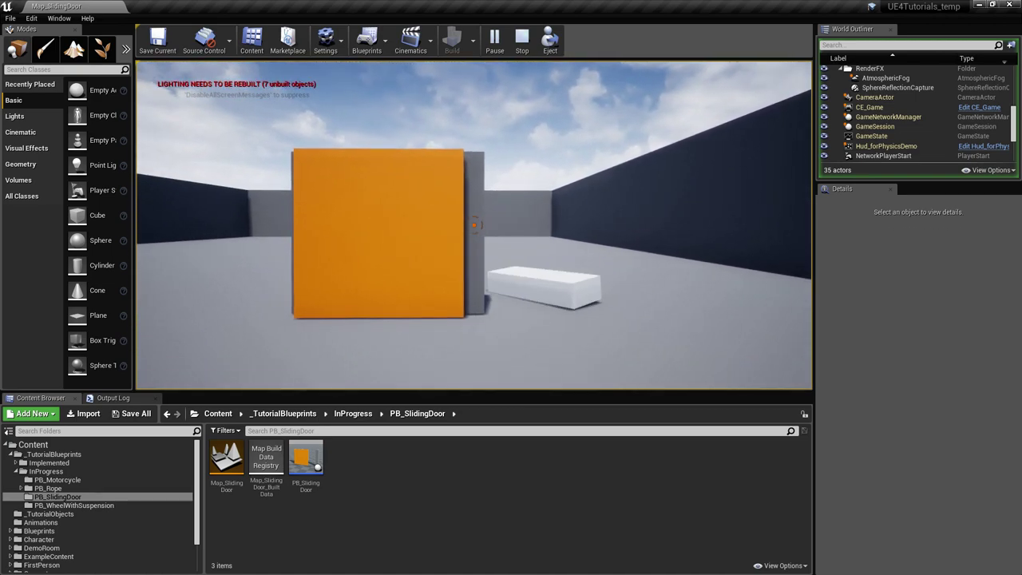
click(474, 226)
click(473, 226)
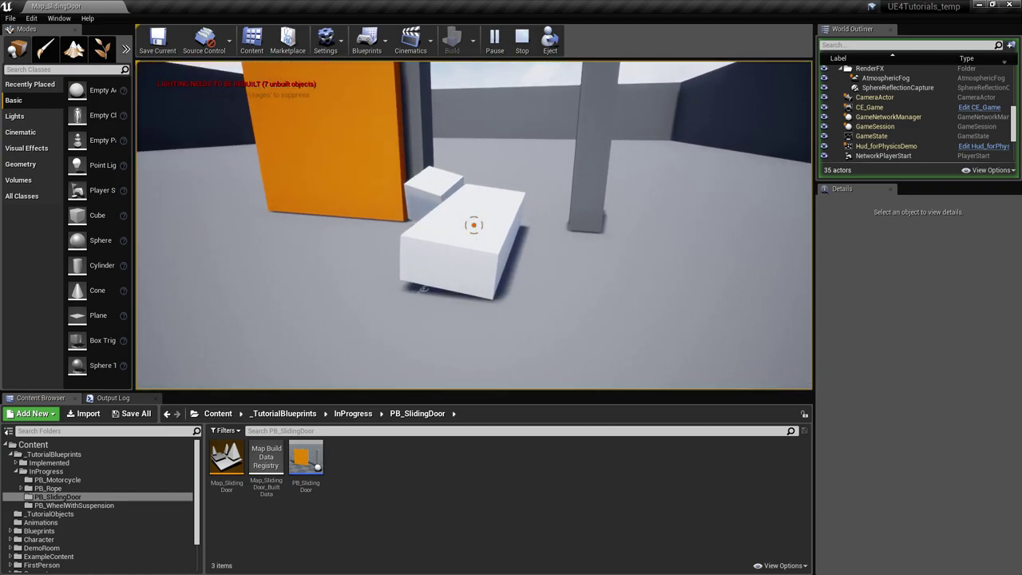
Step: Grab the long white box, move it around beside the orange door, and end the play session
click(473, 225)
key(w)
click(473, 225)
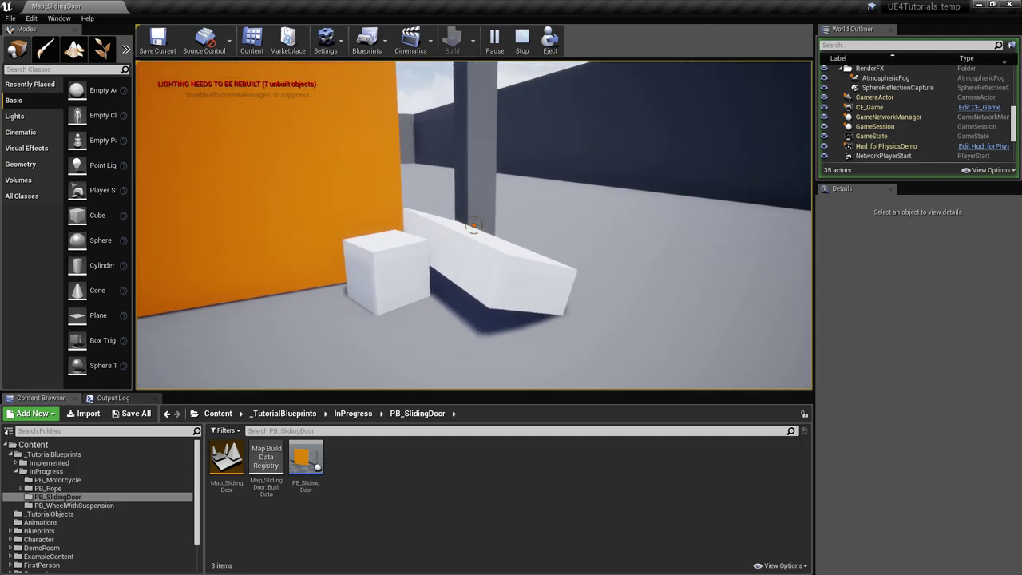
click(474, 225)
click(473, 225)
key(s)
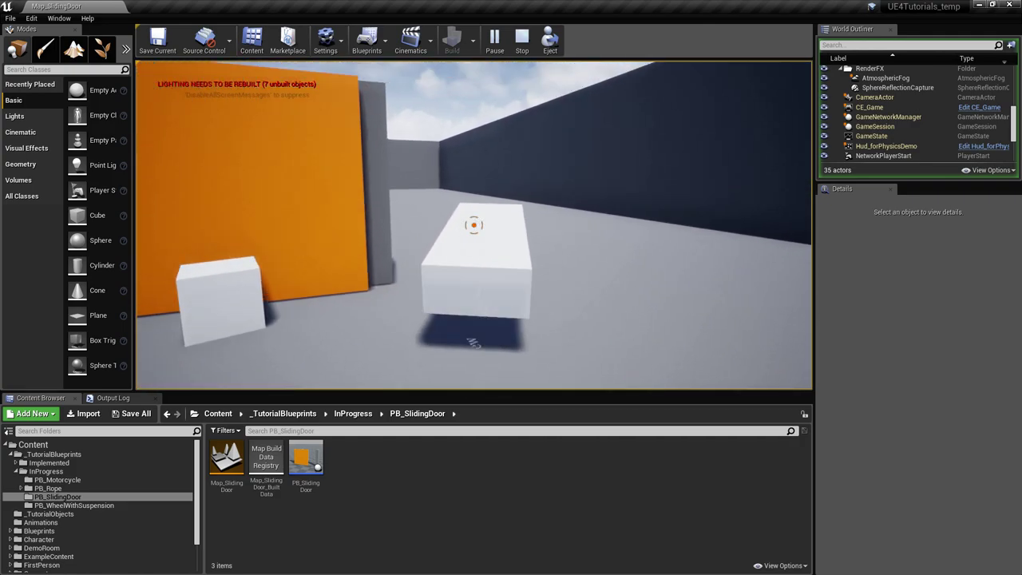
click(474, 225)
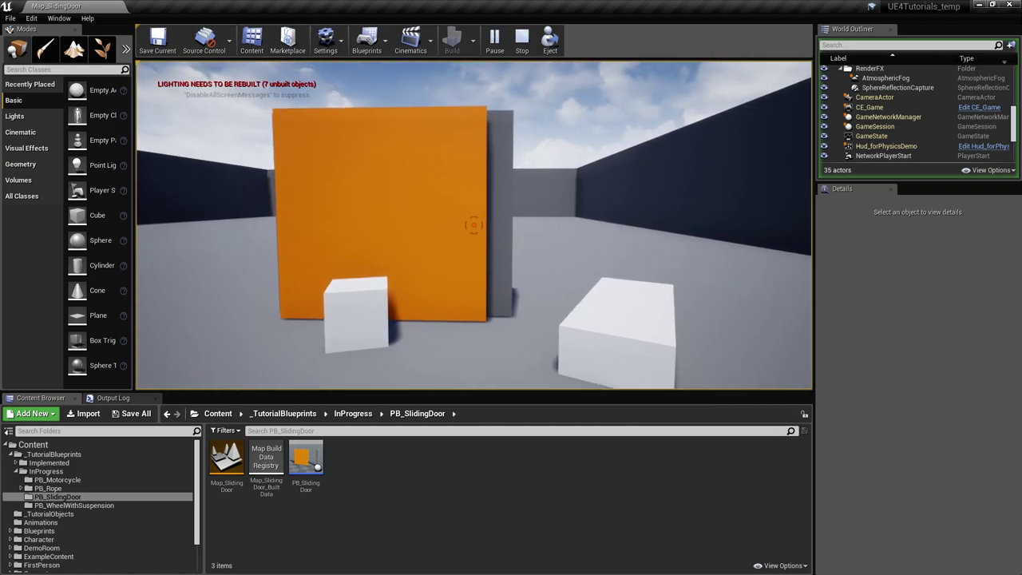
key(Escape)
key(d)
right_drag(489, 248, 507, 263)
right_click(506, 262)
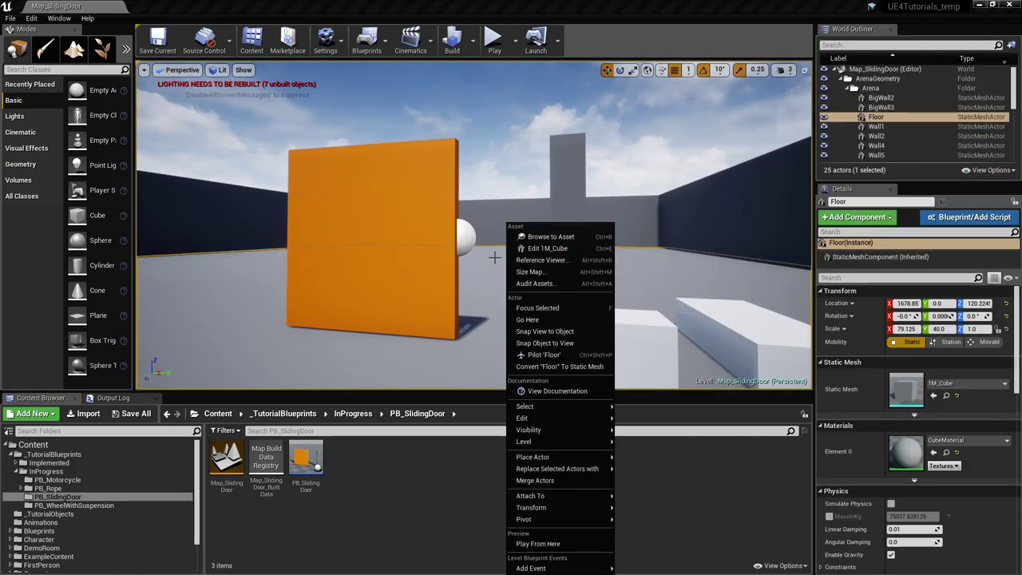
click(494, 258)
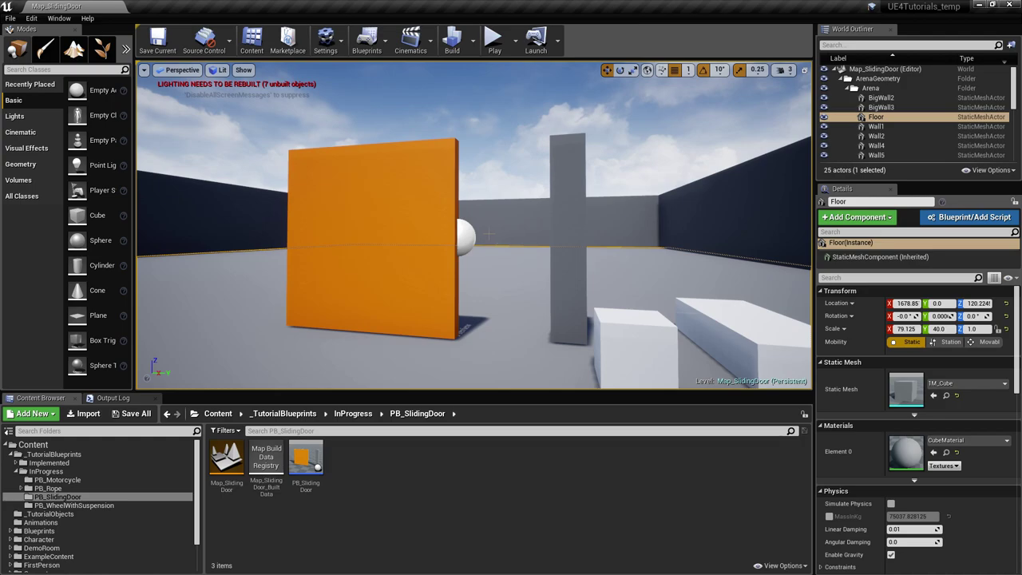
Step: Create an Actor Blueprint class named SD in the PB_SlidingDoor folder and open it
right_click(359, 449)
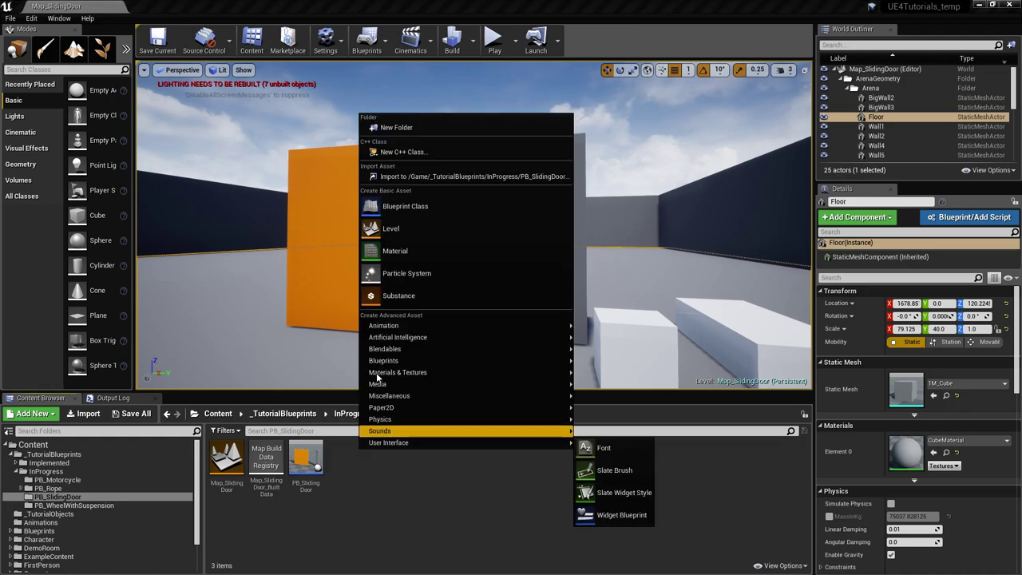
click(404, 211)
click(413, 167)
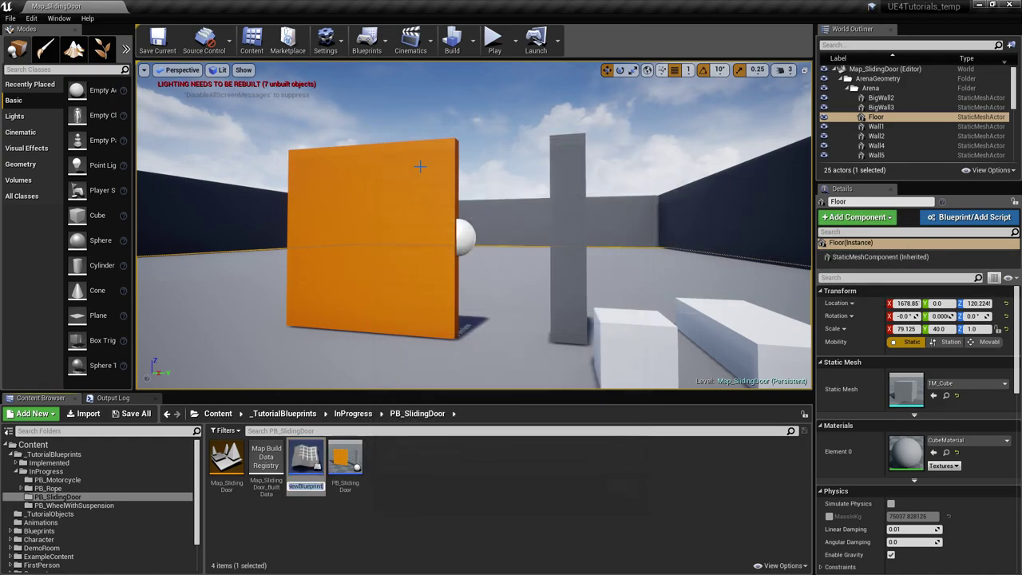
text(SD)
key(Return)
double_click(320, 452)
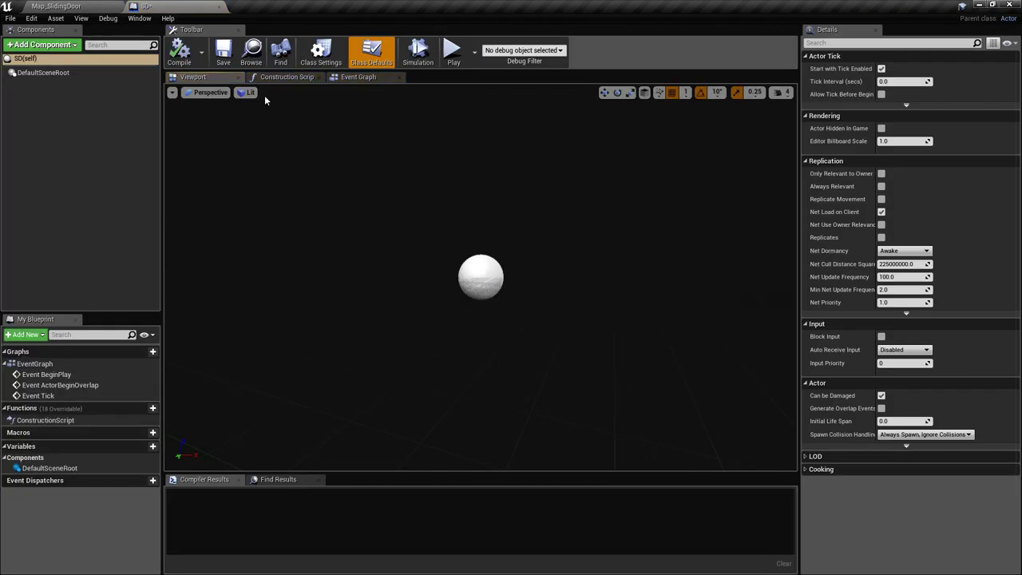
Step: Add a cube component to the Blueprint, keeping its default name
click(51, 45)
text(cube)
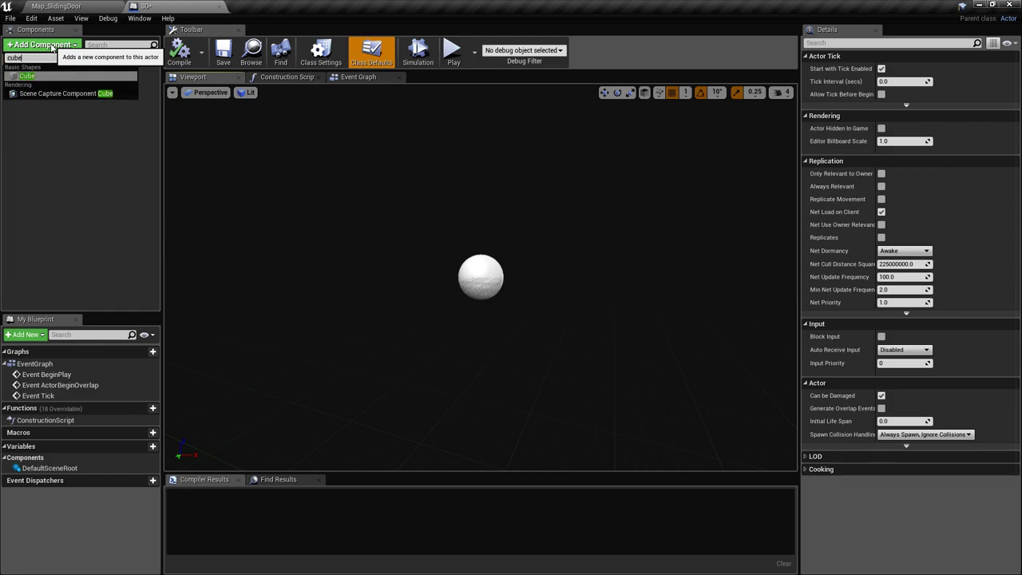
key(Return)
right_drag(386, 256, 417, 246)
key(s)
key(w)
Step: Scale the cube into a tall post with X 0.3, Y 0.3 and Z 3
click(906, 164)
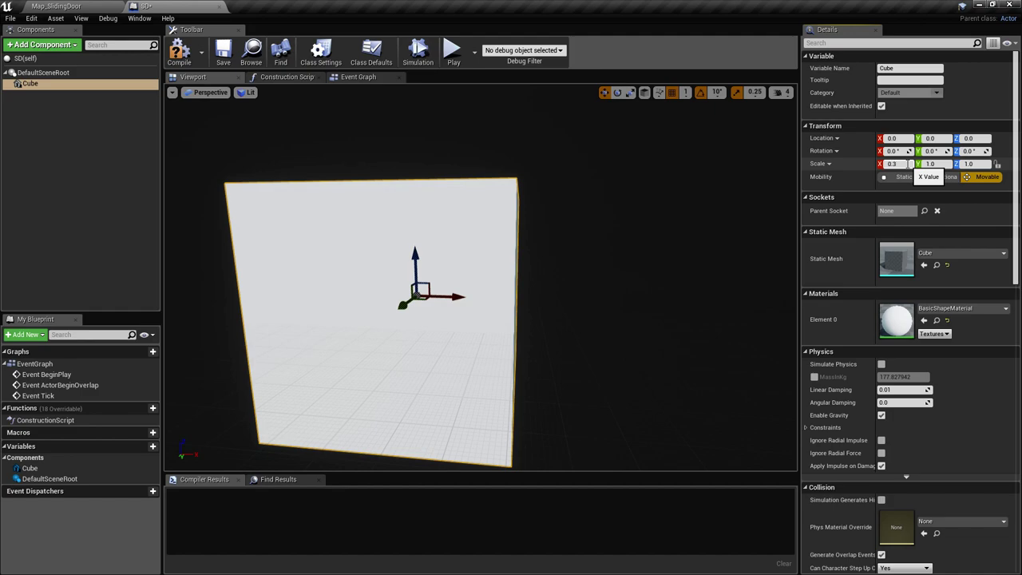
key(Tab)
text(0.3)
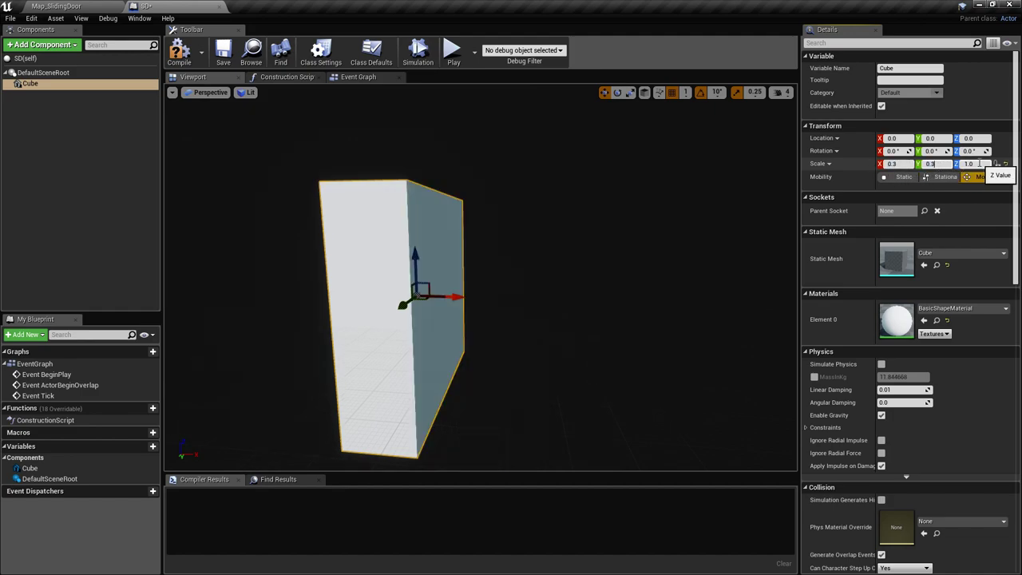
key(Tab)
text(3)
key(Return)
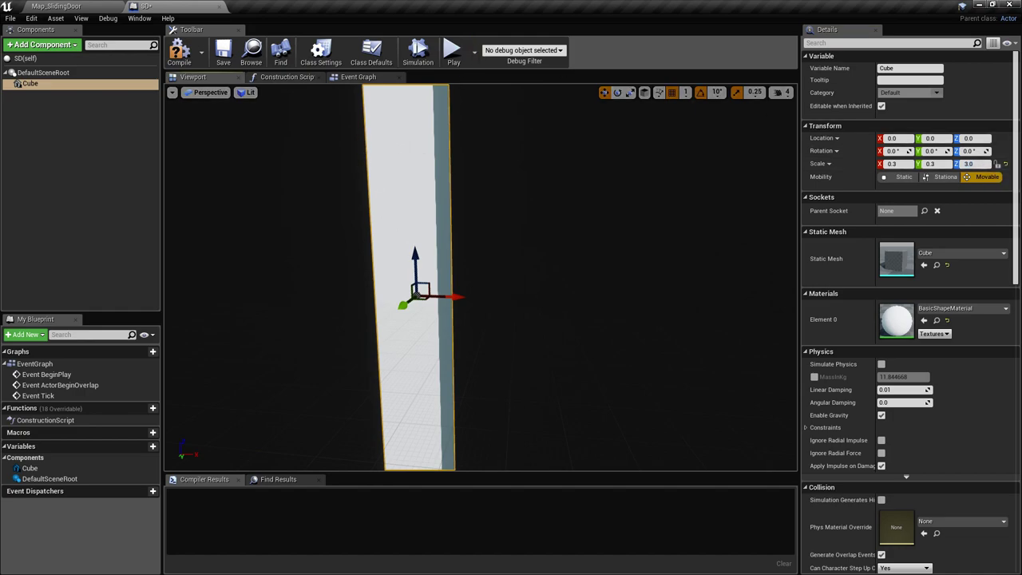
Step: Duplicate the cube post, move the copy along X to about 309, and save the Blueprint
scroll(488, 301, down, 5)
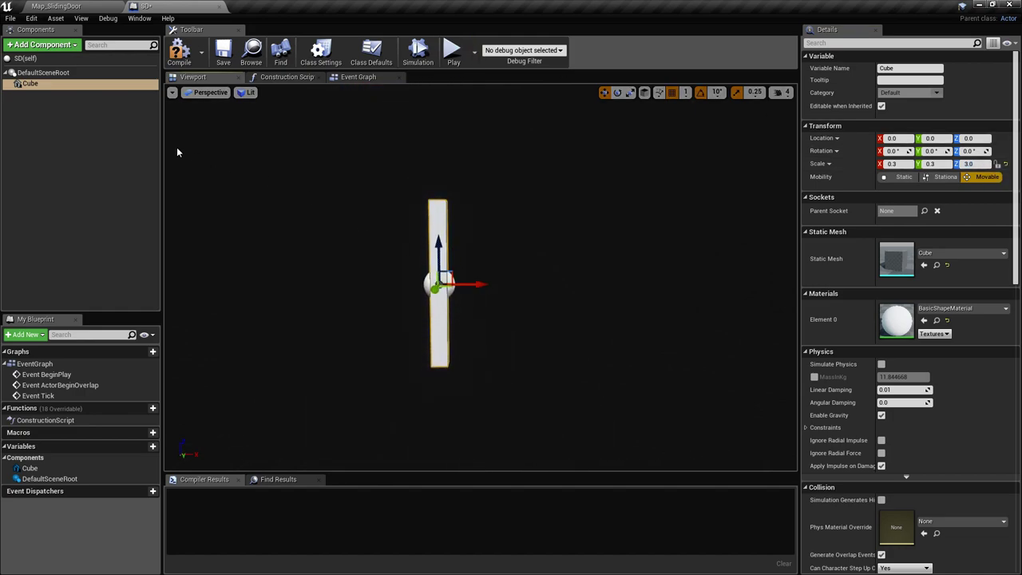
click(42, 44)
click(125, 160)
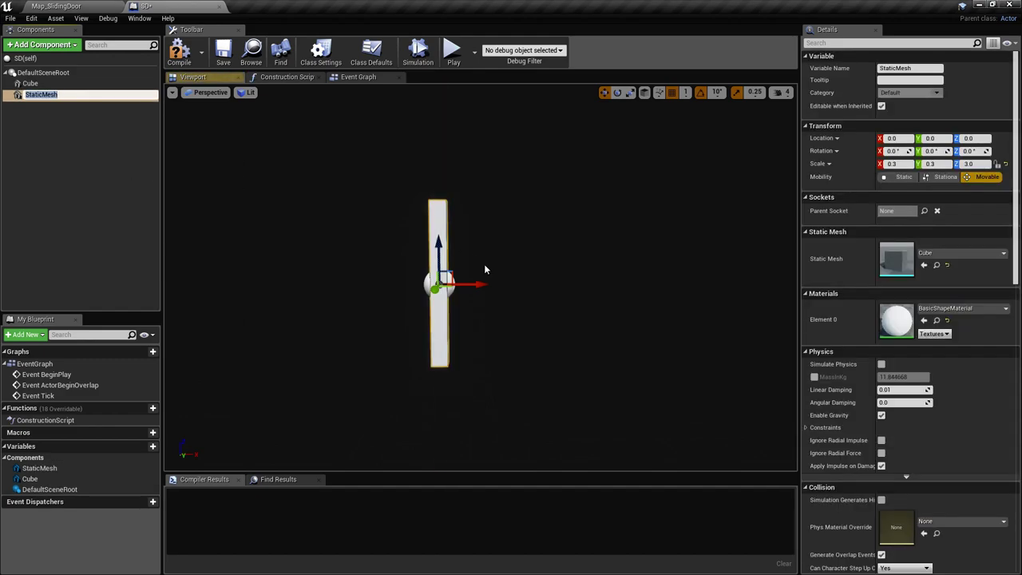
key(Return)
drag(477, 285, 645, 289)
right_drag(644, 290, 689, 305)
key(ctrl+s)
right_drag(714, 272, 735, 257)
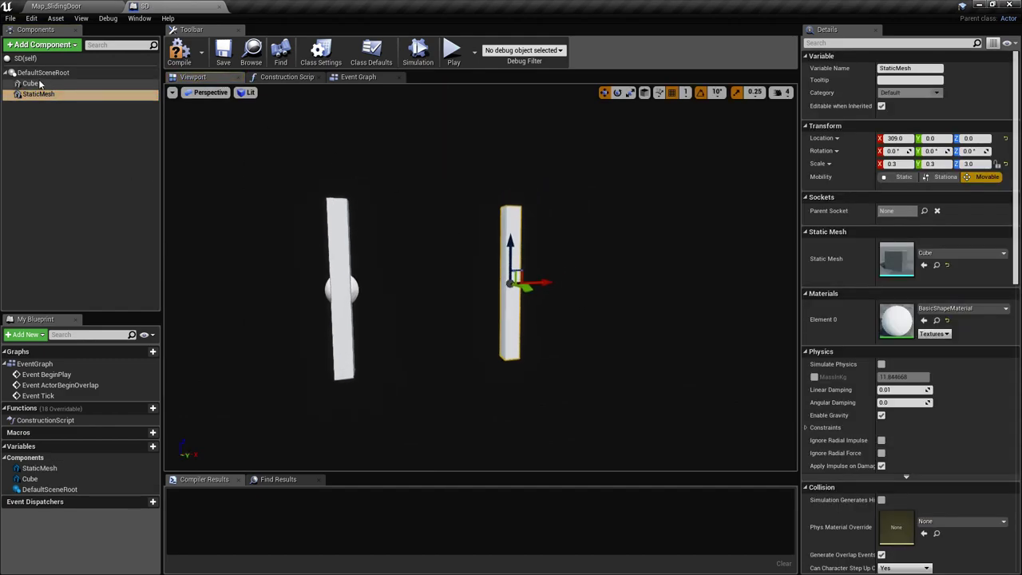
Step: Add another cube component under the default scene root and name it Door
click(44, 72)
click(42, 44)
text(cube)
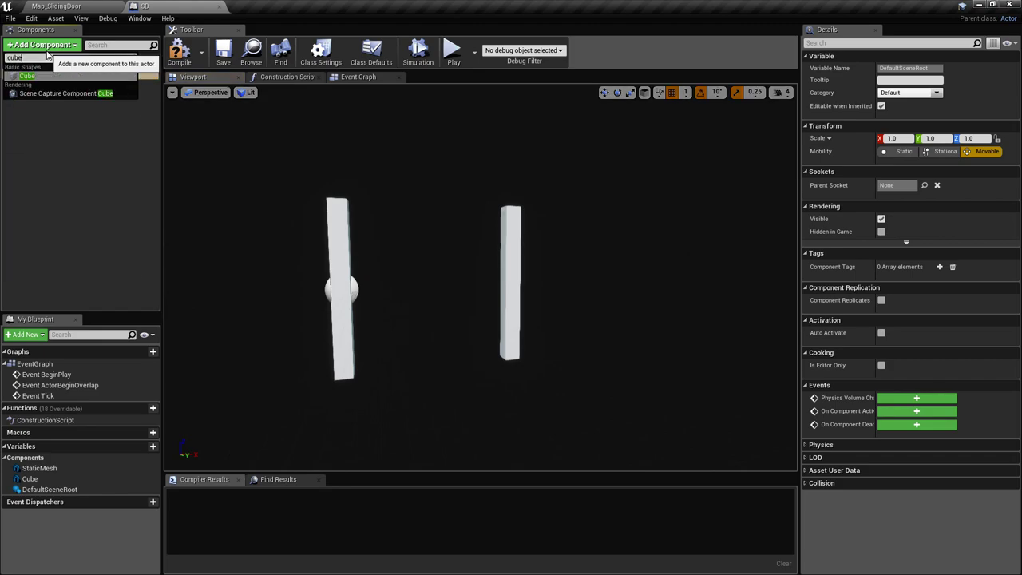
key(Return)
text(Do)
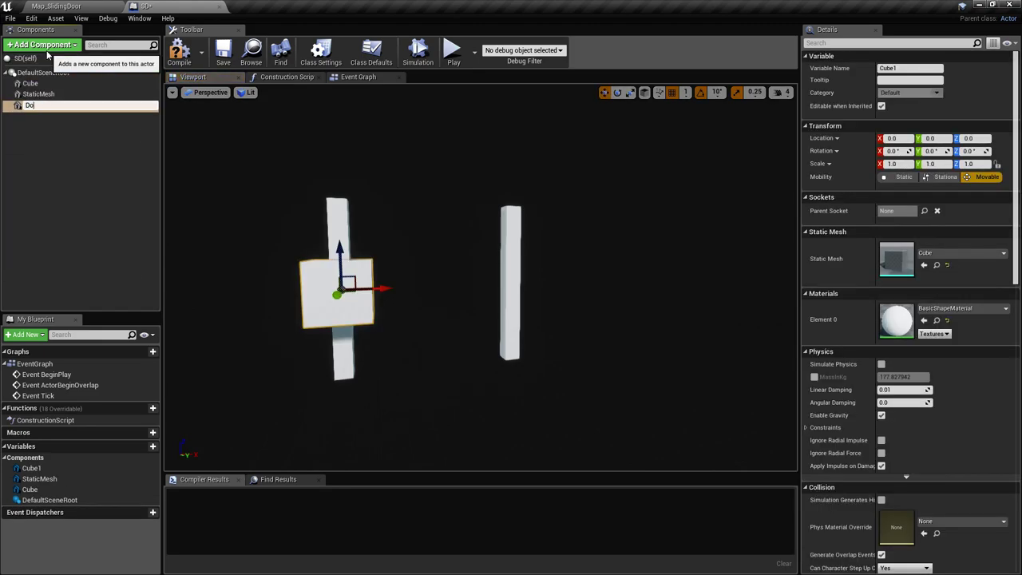
text(or)
key(Return)
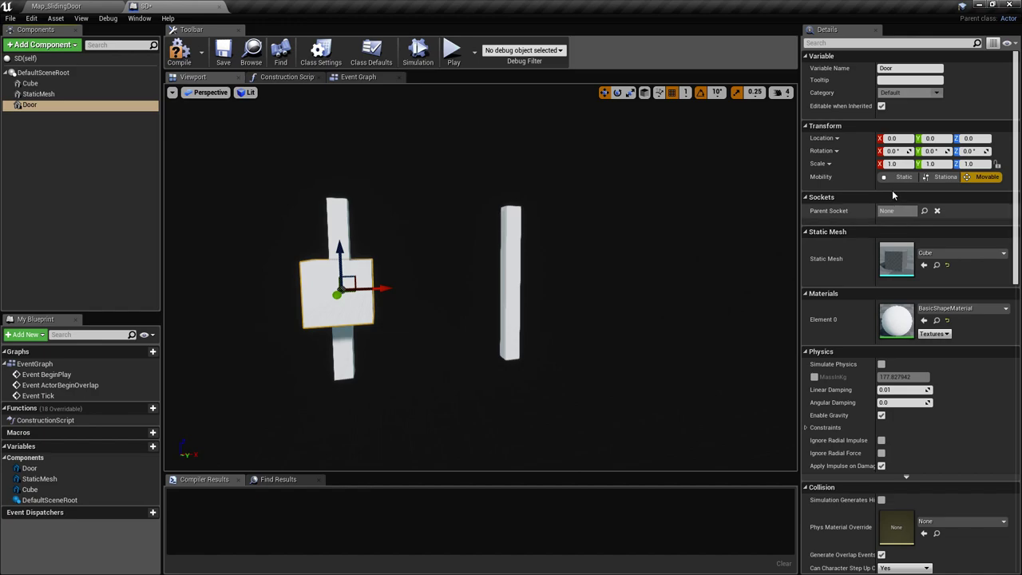
Step: Set the Door component's scale to X 3, Y 0.3 and Z 3
click(905, 164)
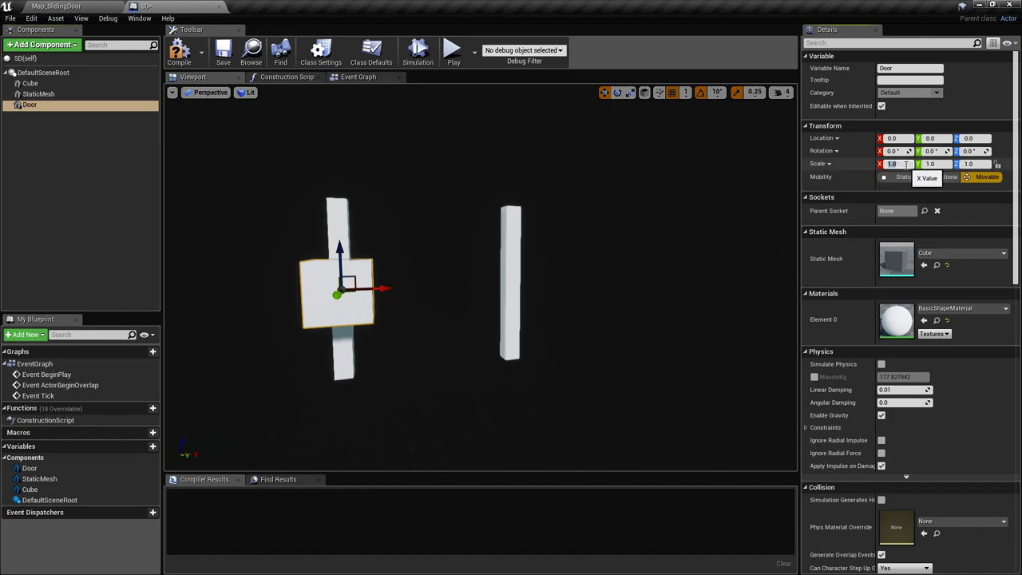
text(3)
click(943, 163)
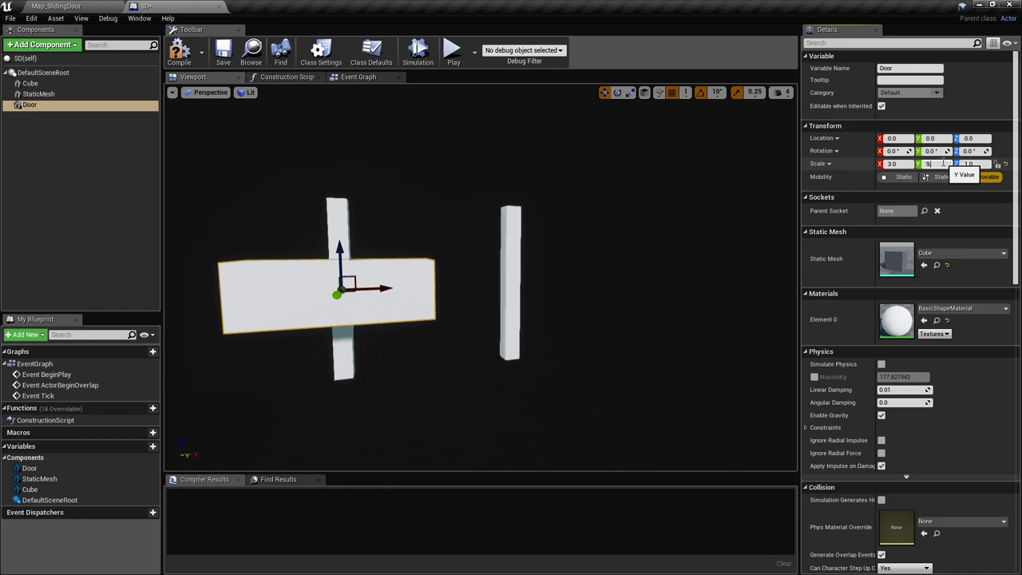
text(0.4)
key(BackSpace)
text(3)
key(Return)
click(980, 164)
text(3)
key(Return)
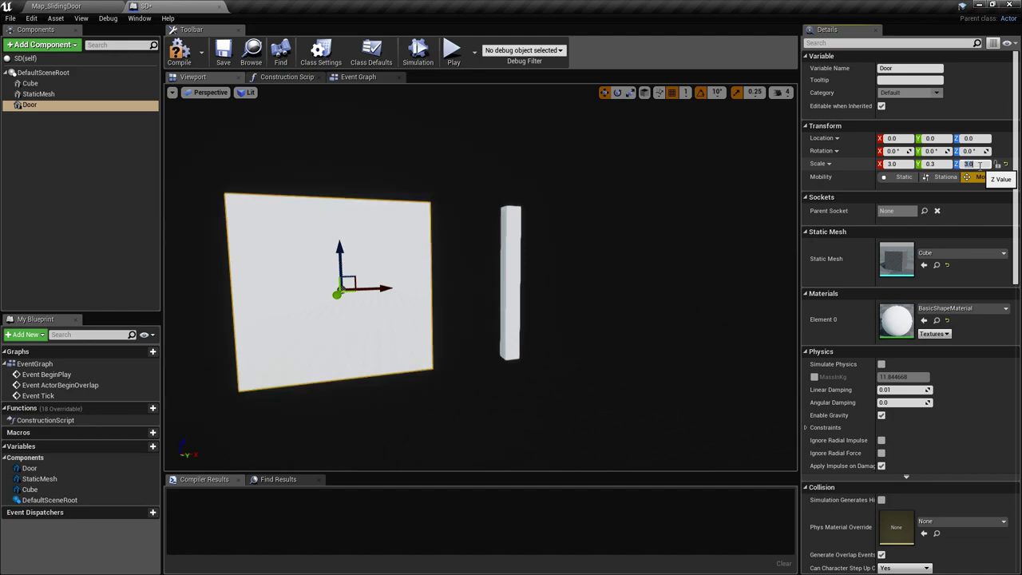
Step: Move the Cube post along Y to about -24, toward the far side of the door
click(515, 258)
click(48, 74)
click(50, 84)
mouse_move(335, 231)
right_down()
mouse_move(631, 240)
mouse_move(336, 234)
right_up()
key(a)
key(w)
key(d)
drag(419, 268, 406, 269)
key(a)
right_drag(405, 269, 512, 352)
key(e)
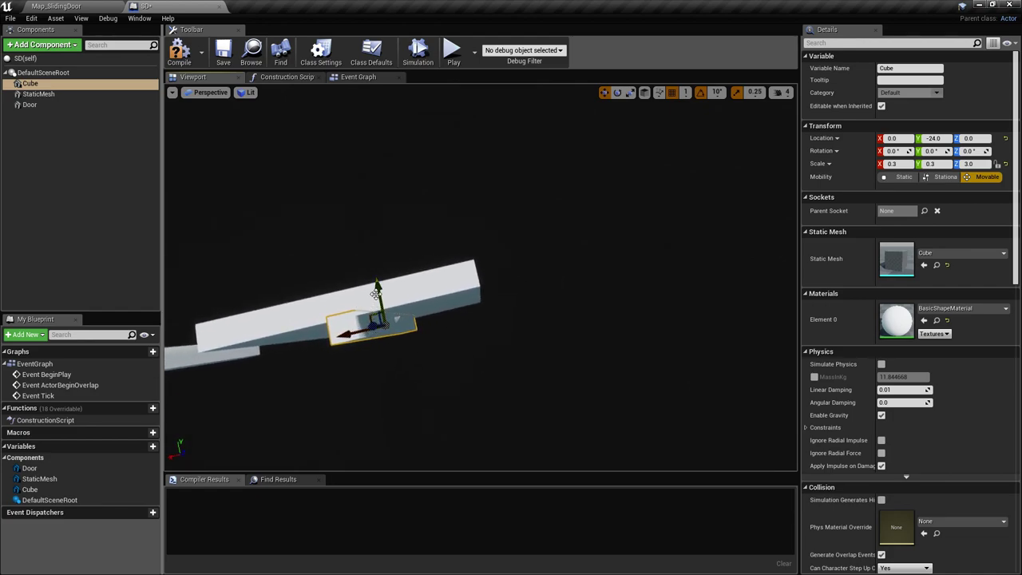
Step: Nudge the Cube post slightly further from the door along Y and save the Blueprint
drag(376, 295, 378, 308)
key(d)
right_drag(429, 295, 519, 367)
click(519, 365)
key(w)
key(s)
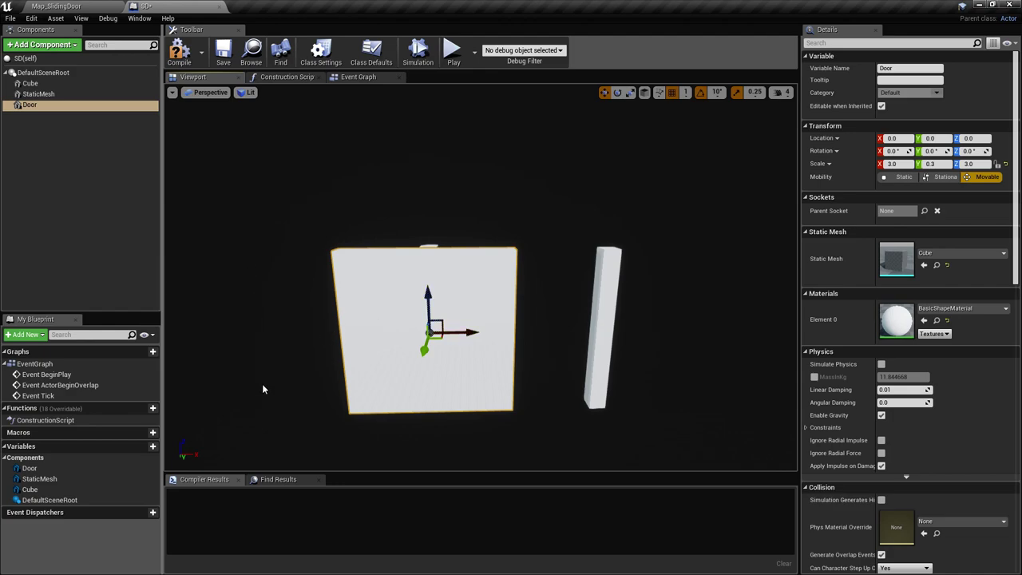
right_drag(175, 166, 214, 137)
key(ctrl+s)
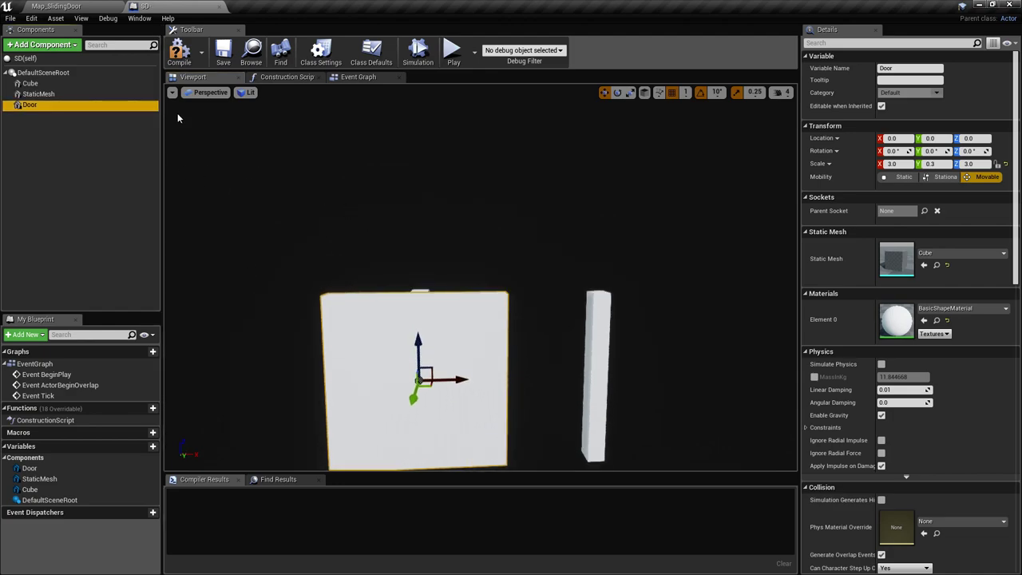
Step: Add a Physics Constraint component under the default scene root and name it PC_DoorSlide
click(55, 69)
click(70, 72)
click(73, 46)
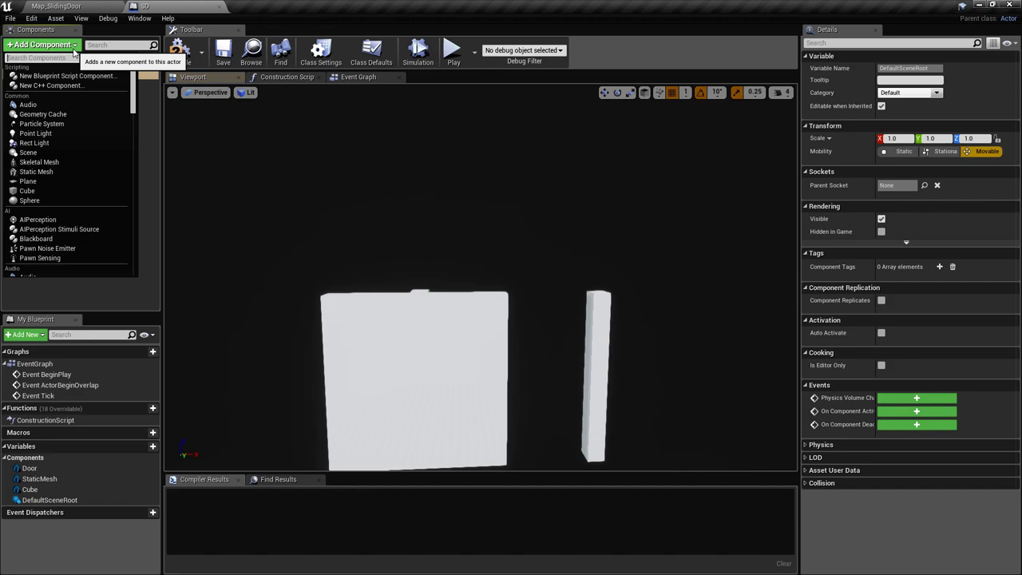
text(physics)
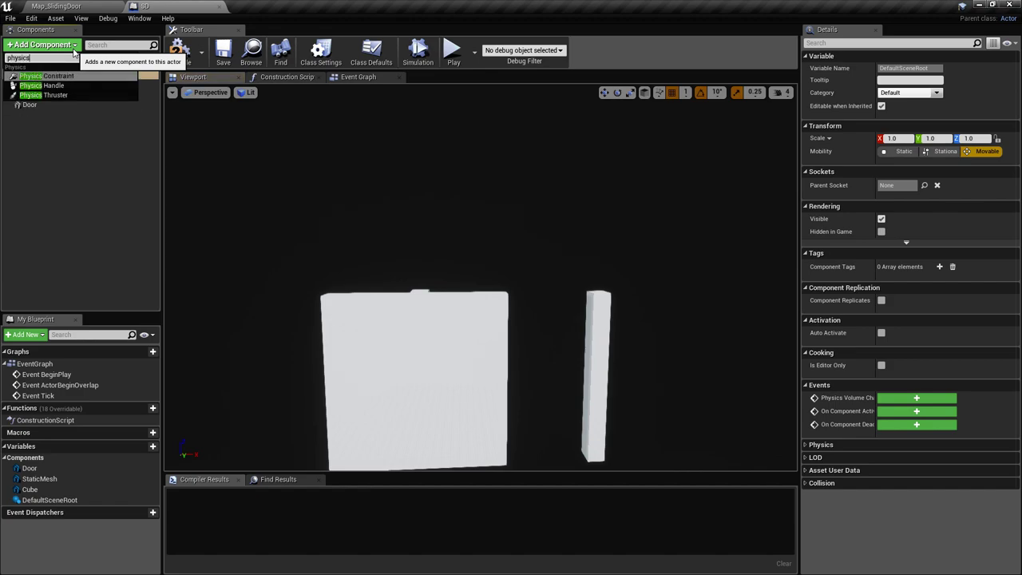
key(Return)
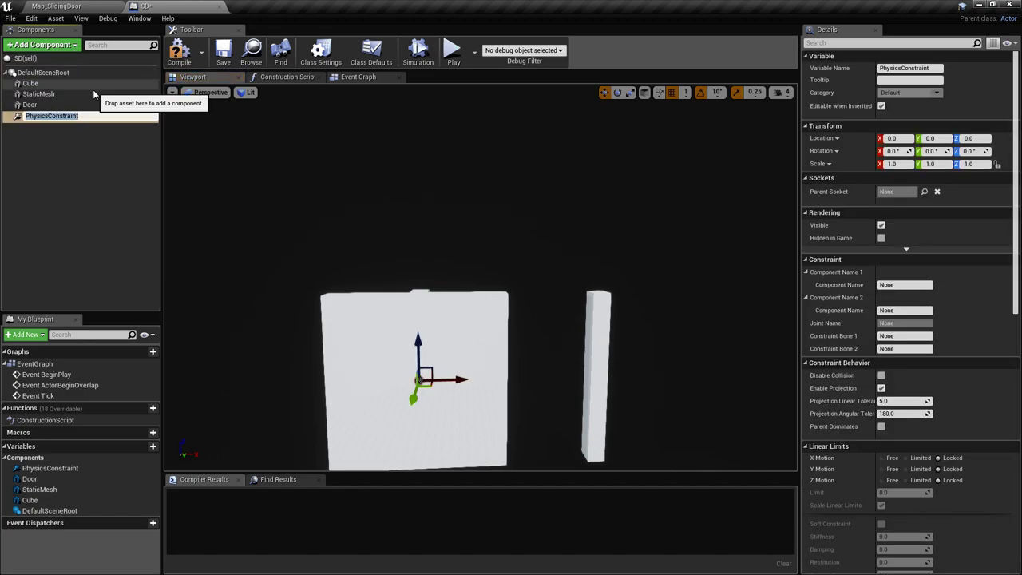
text(PC_DoorSlide)
key(Return)
Step: Set Component Name 2 of the PC_DoorSlide constraint to Door
scroll(896, 286, down, 1)
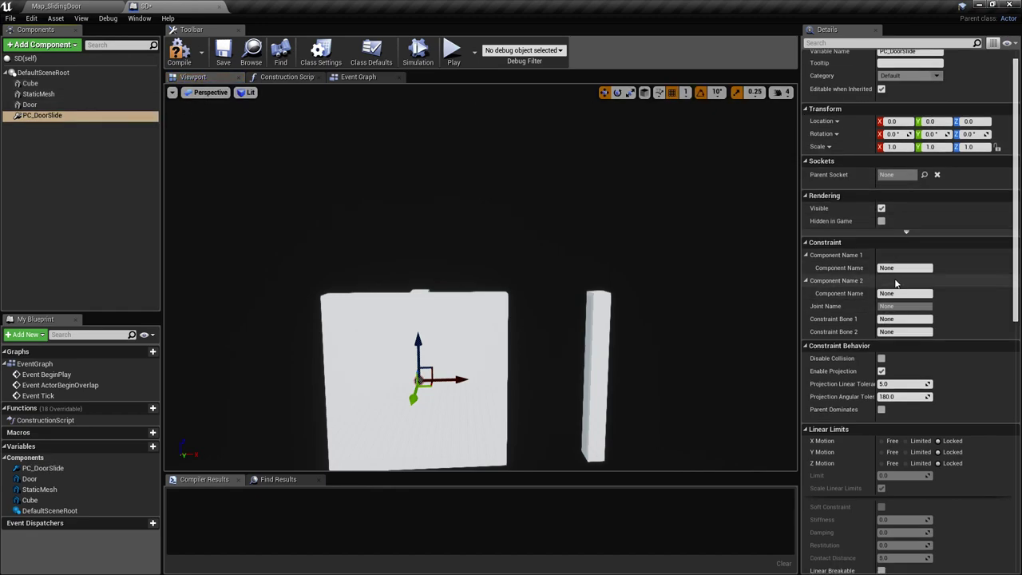
click(892, 268)
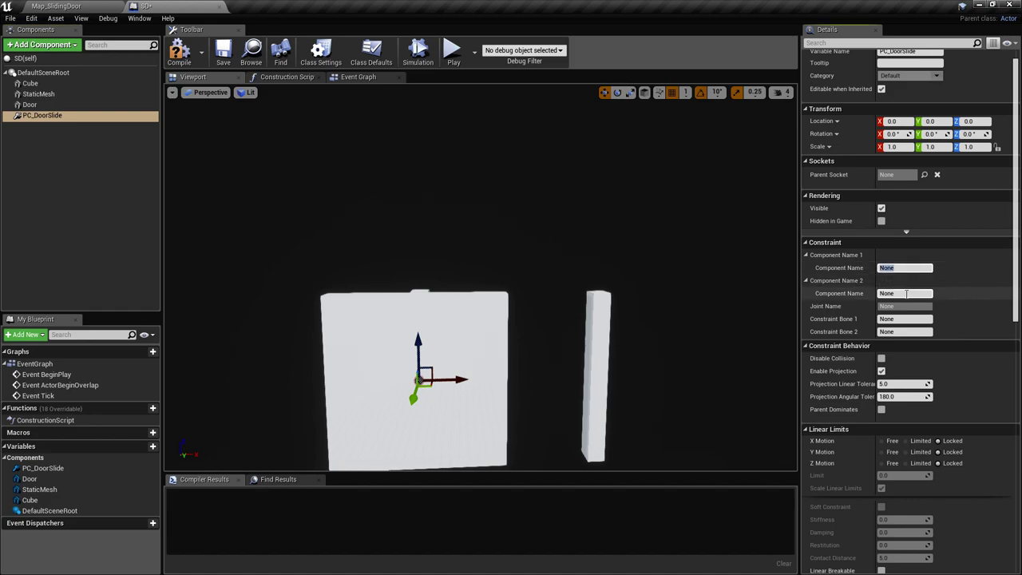
right_drag(231, 192, 232, 253)
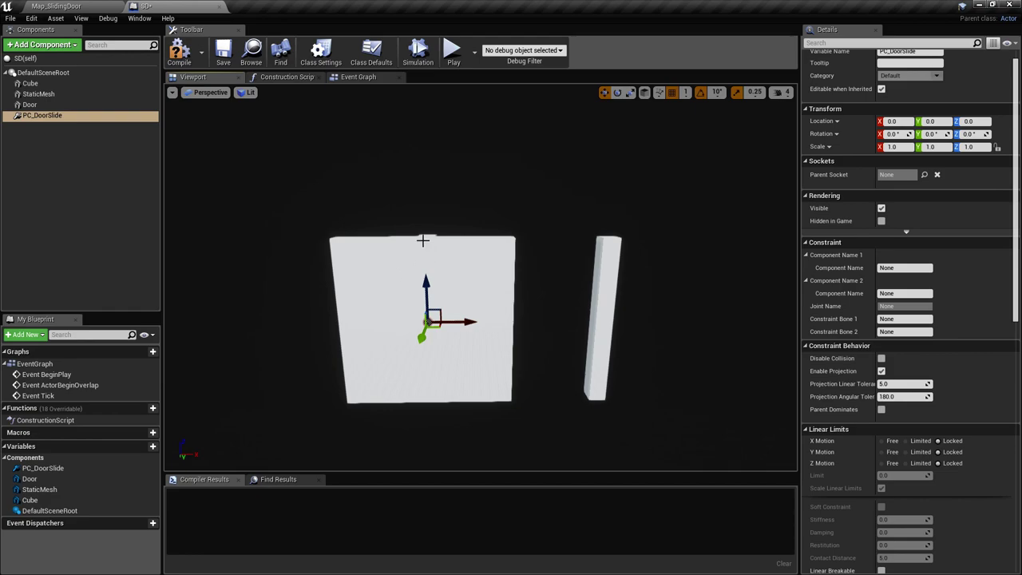
click(892, 268)
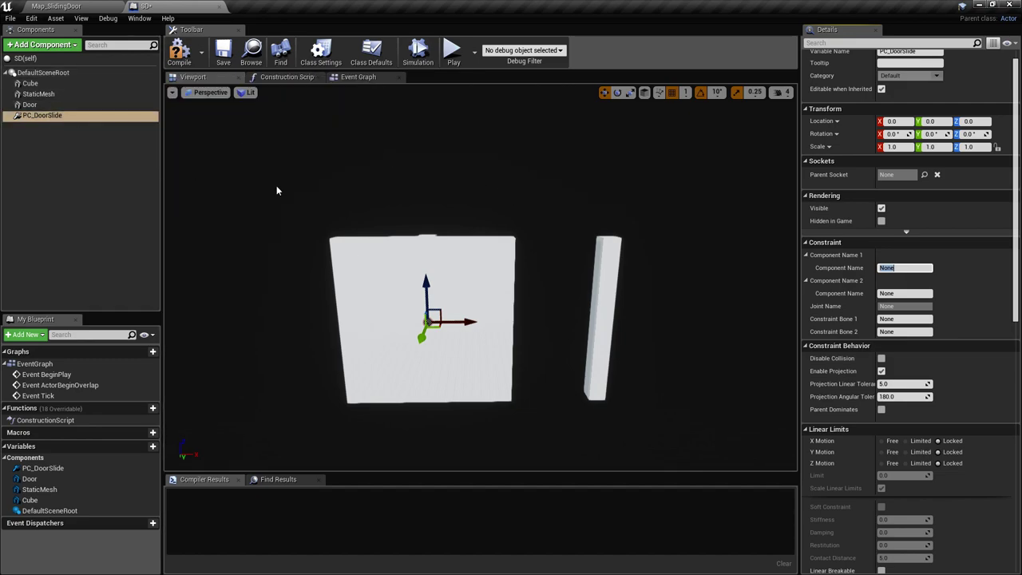
click(911, 294)
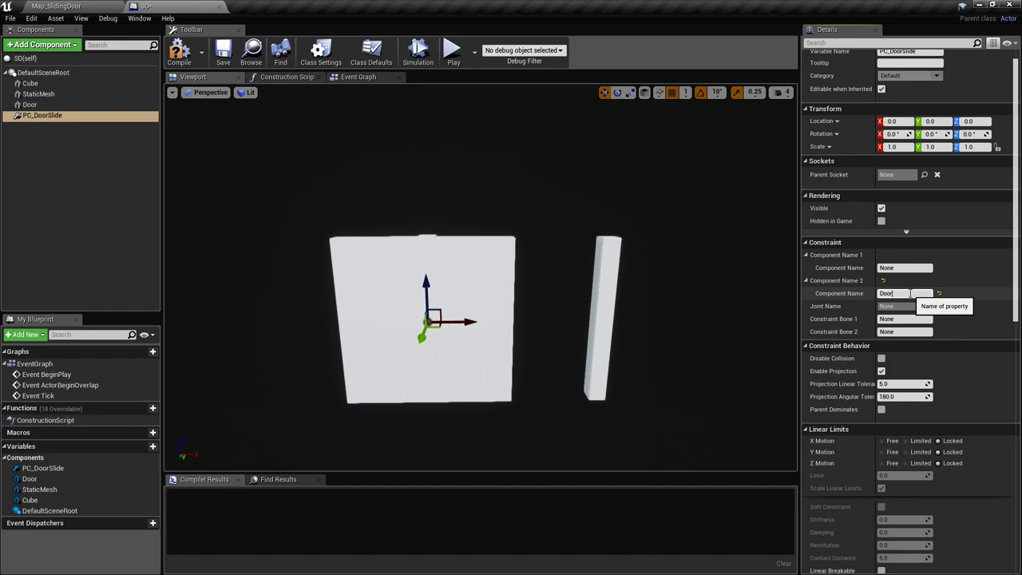
key(Return)
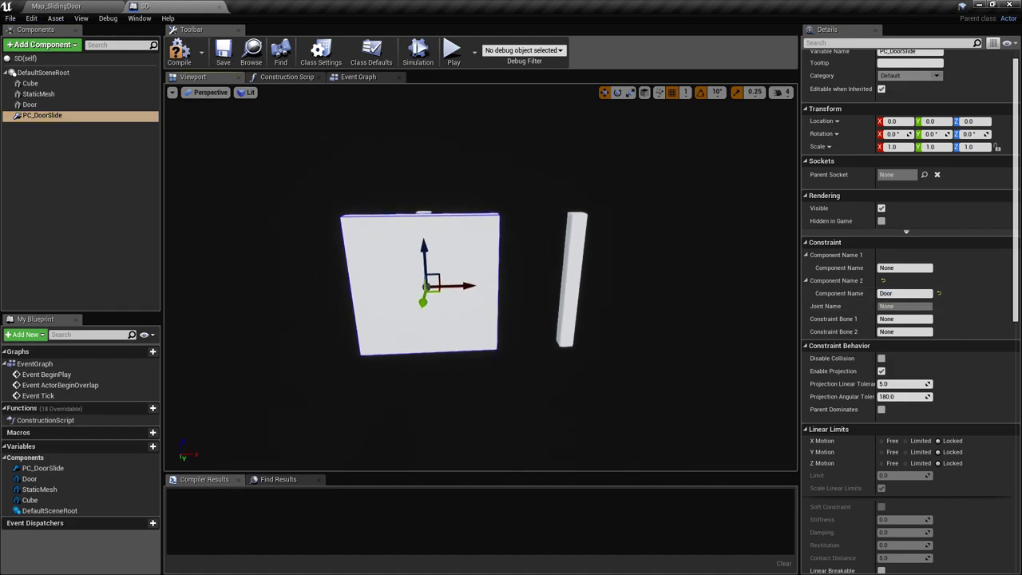
Step: Lock the Swing 1, Swing 2 and Twist angular motions of the PC_DoorSlide constraint
scroll(965, 393, down, 5)
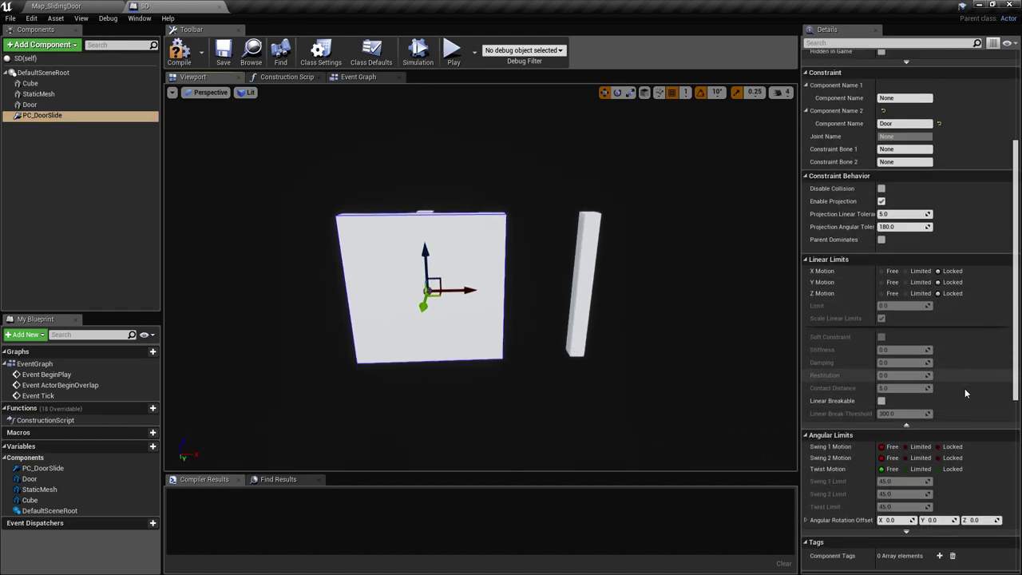
click(952, 446)
click(953, 469)
click(952, 458)
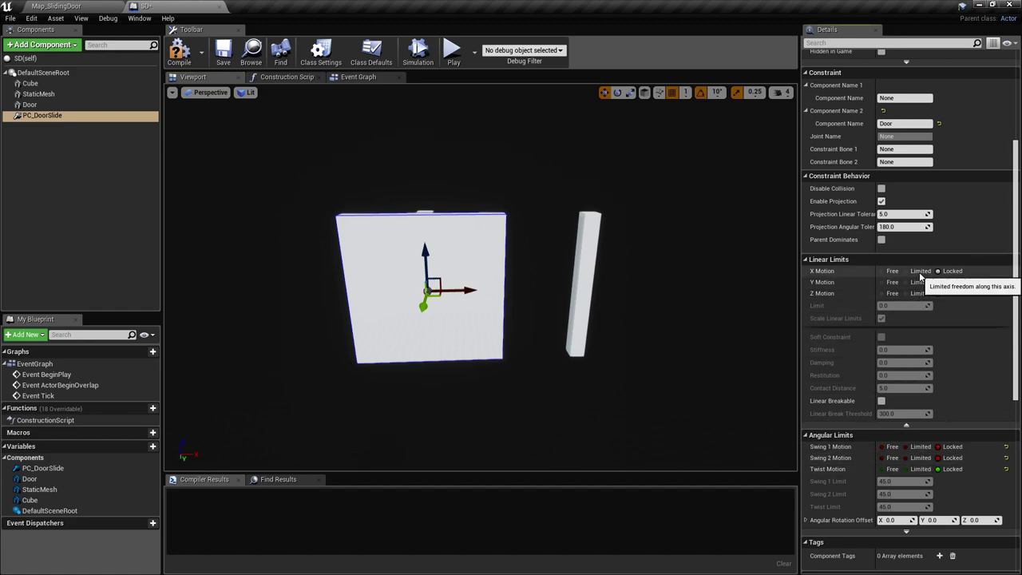
Step: Set the constraint's linear X Motion to Limited with a limit of 150
click(927, 272)
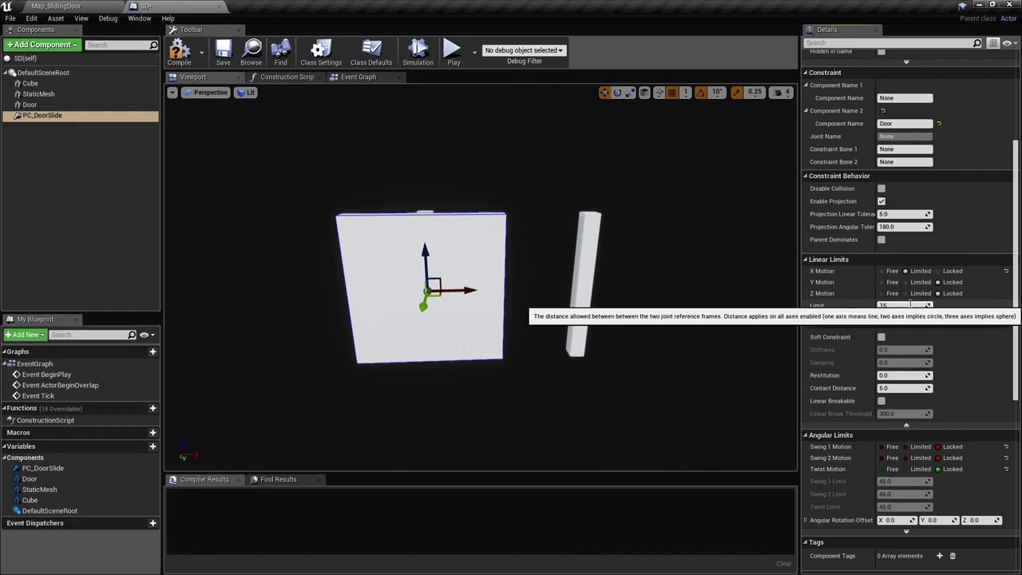
mouse_move(511, 307)
right_down()
mouse_move(472, 295)
mouse_move(511, 307)
right_up()
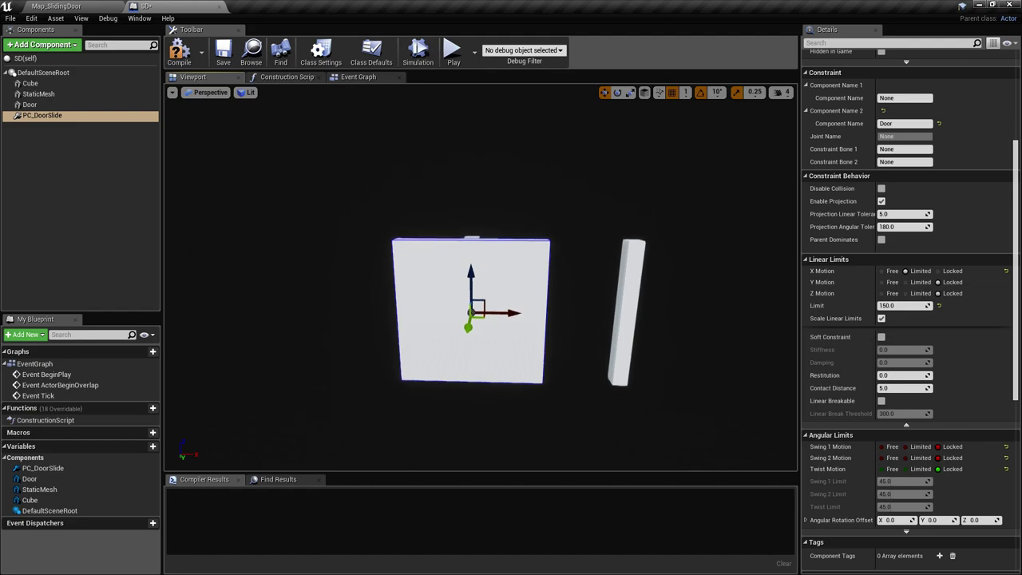
scroll(1021, 239, up, 3)
drag(1021, 238, 1021, 232)
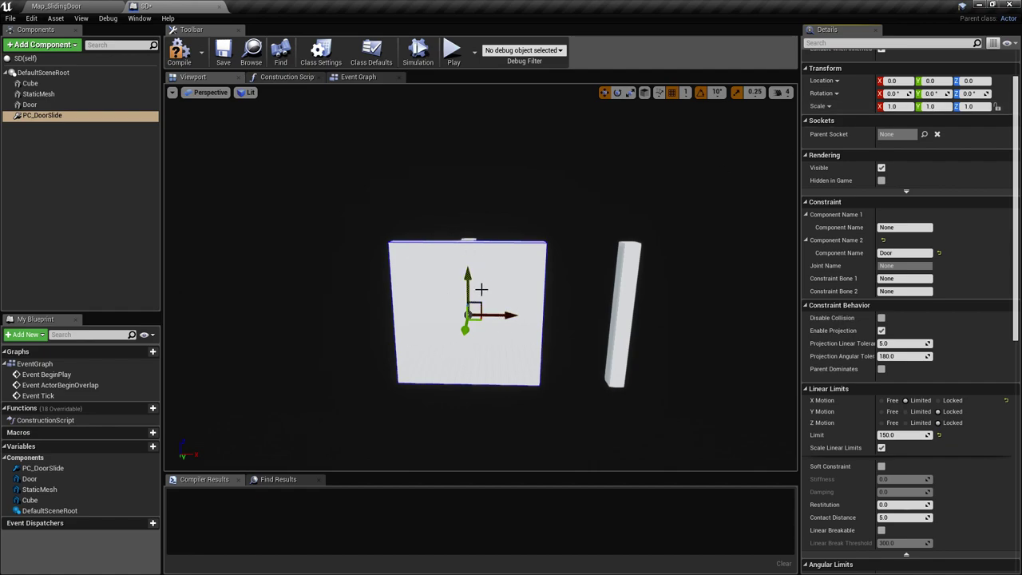
Step: Select the Door component to check its scale, and save and compile the Blueprint
click(511, 326)
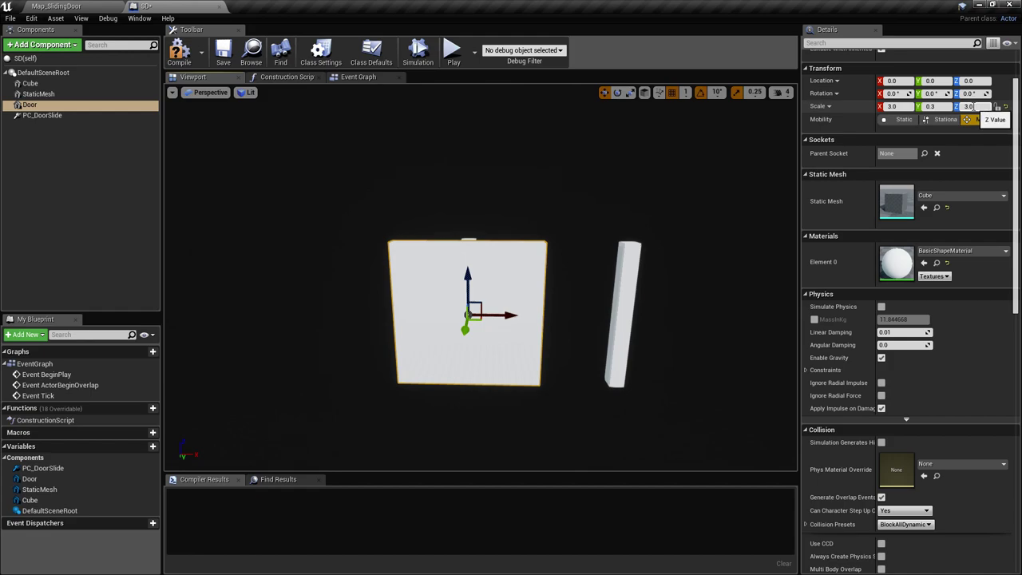
mouse_move(404, 299)
right_down()
mouse_move(420, 298)
mouse_move(400, 297)
right_up()
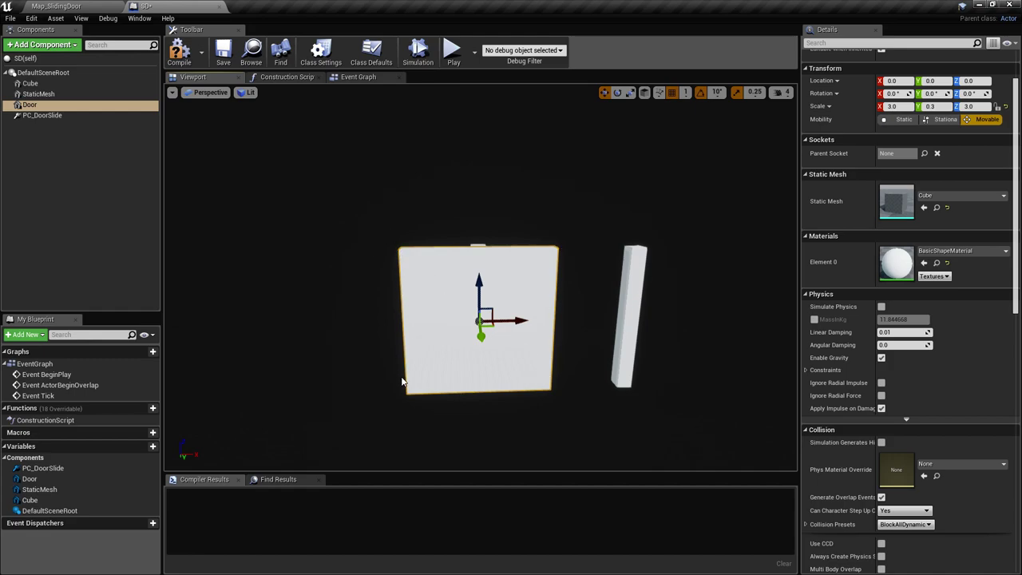
right_drag(611, 332, 625, 313)
right_drag(591, 371, 617, 415)
key(ctrl+s)
click(180, 52)
Step: Switch to the Map_SlidingDoor level and briefly run it in play mode
click(56, 6)
click(497, 42)
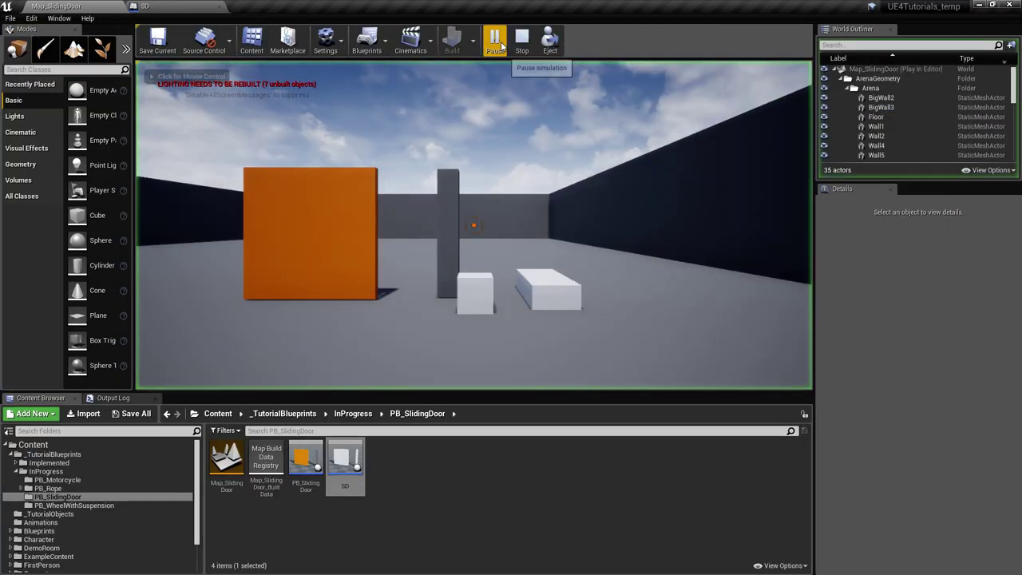
key(Escape)
Step: Place the SD Blueprint in the level, rotate it 90° about Z and raise it clear of the floor
mouse_move(556, 172)
right_down()
mouse_move(586, 174)
mouse_move(555, 184)
right_up()
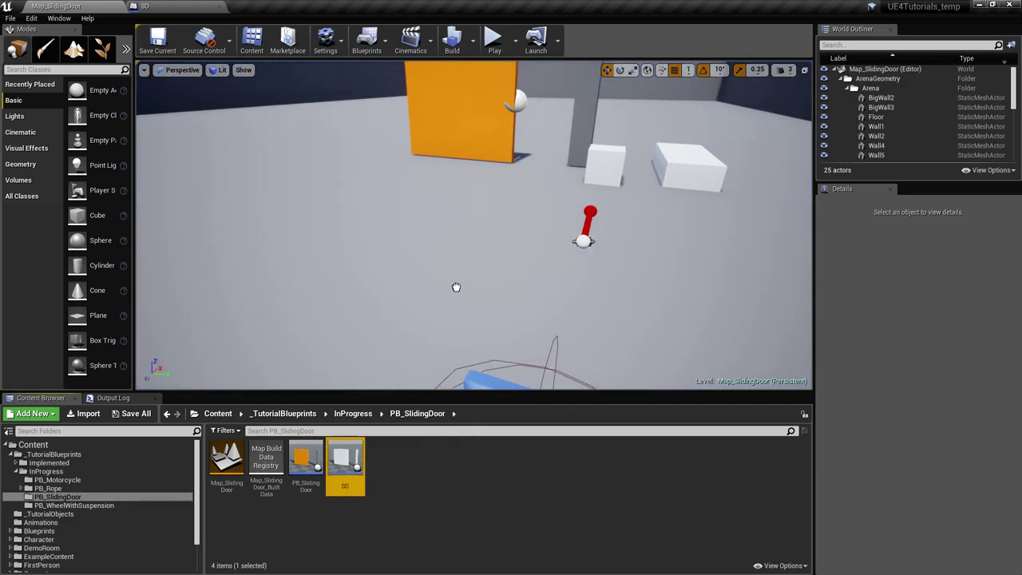
drag(450, 295, 452, 294)
drag(535, 250, 595, 254)
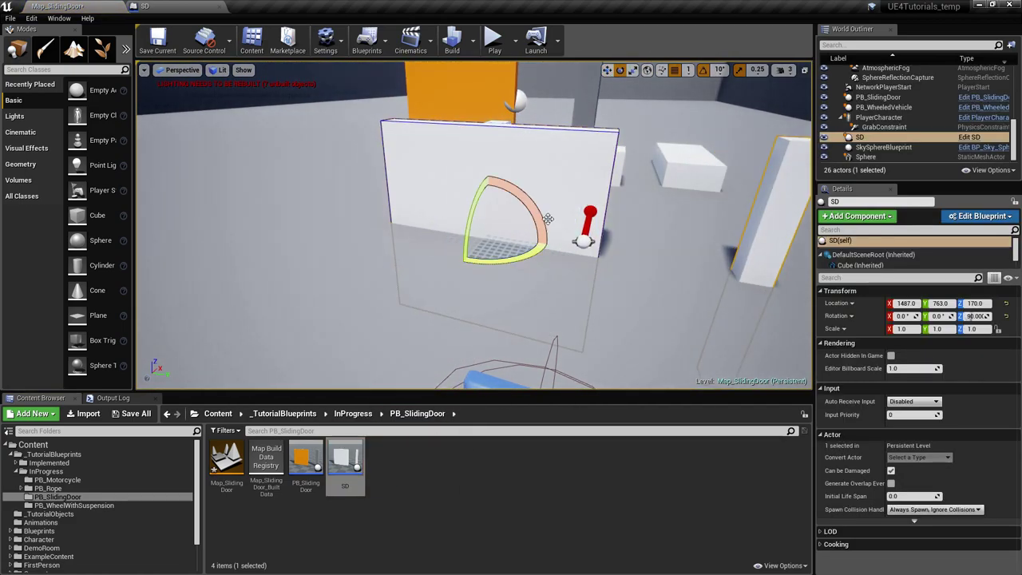
click(608, 71)
right_drag(629, 142, 647, 112)
drag(443, 268, 436, 160)
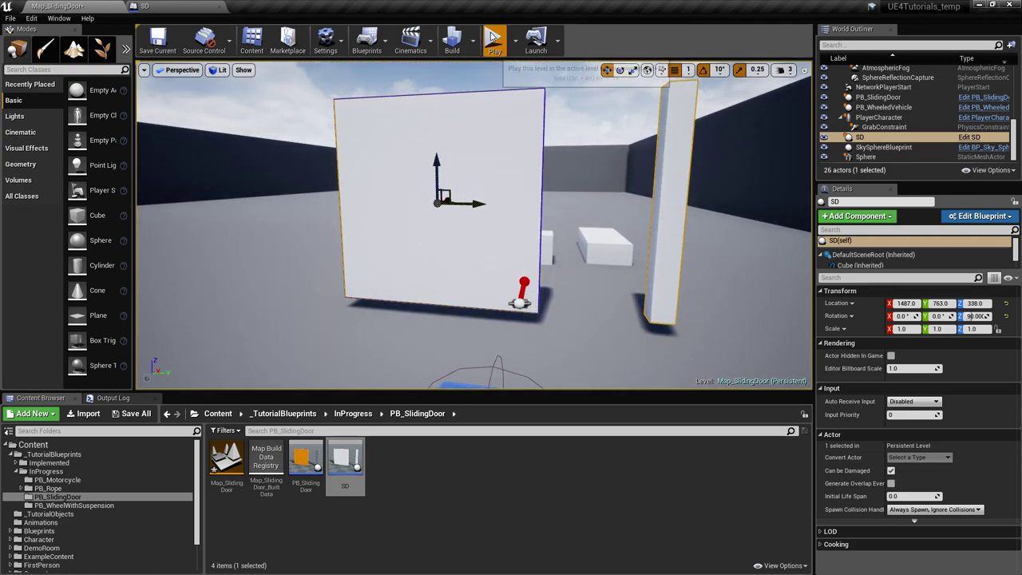
Step: Play-test the level briefly, then enable Simulate Physics on the SD Blueprint's Door component and compile
click(493, 37)
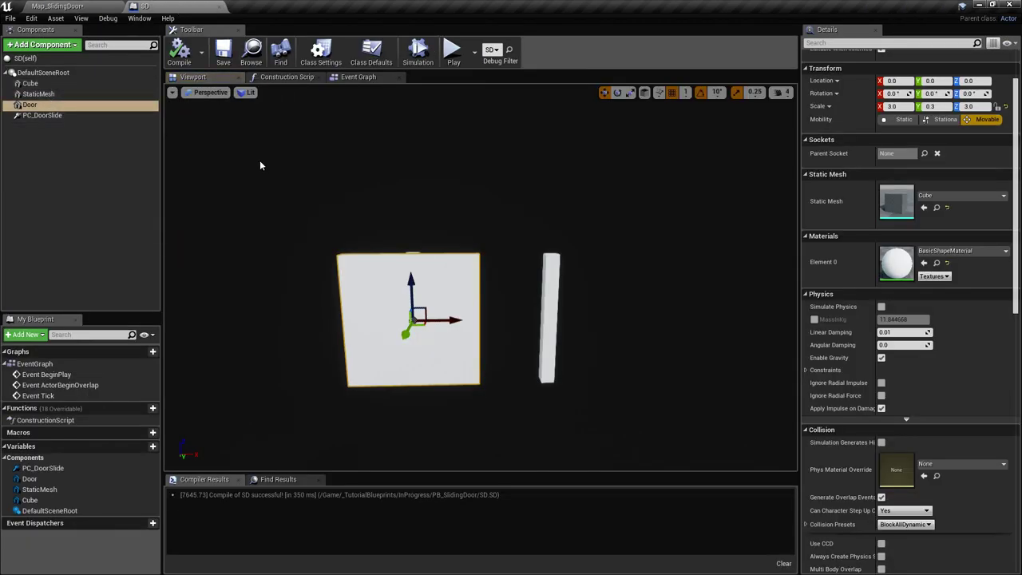
click(882, 306)
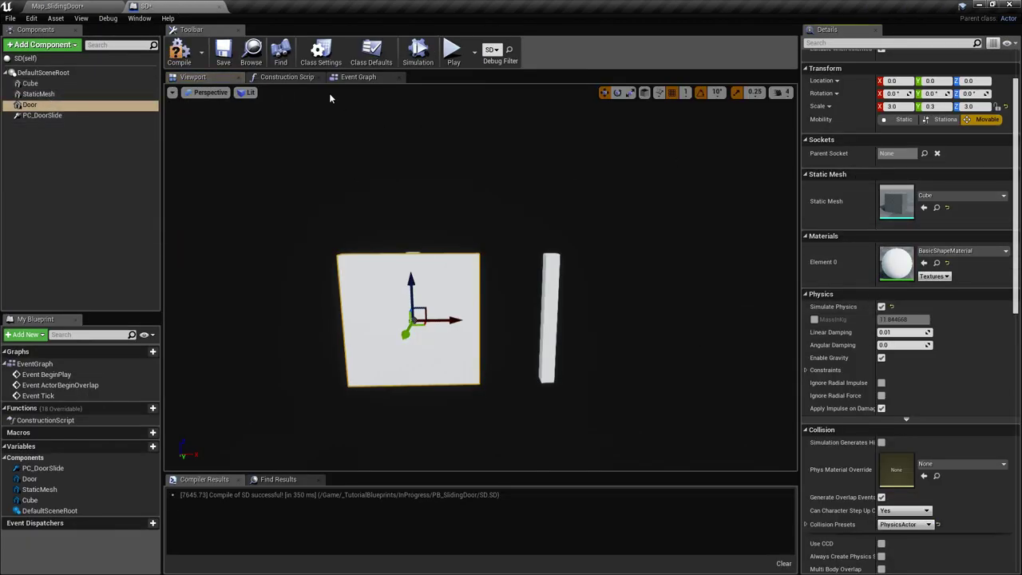
click(177, 54)
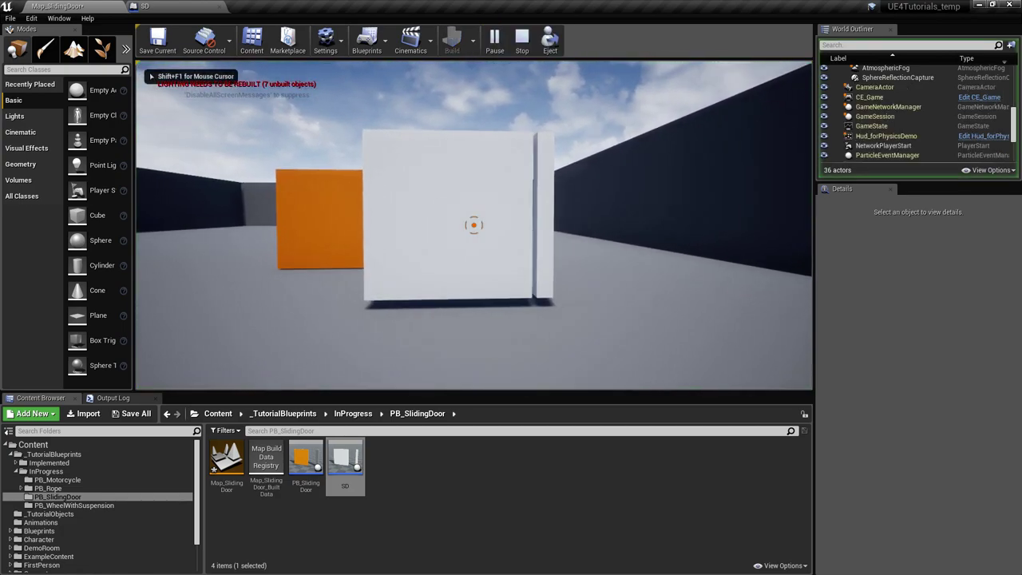
Step: Play-test the level by walking around the white door and checking how it slides between the posts
key(d)
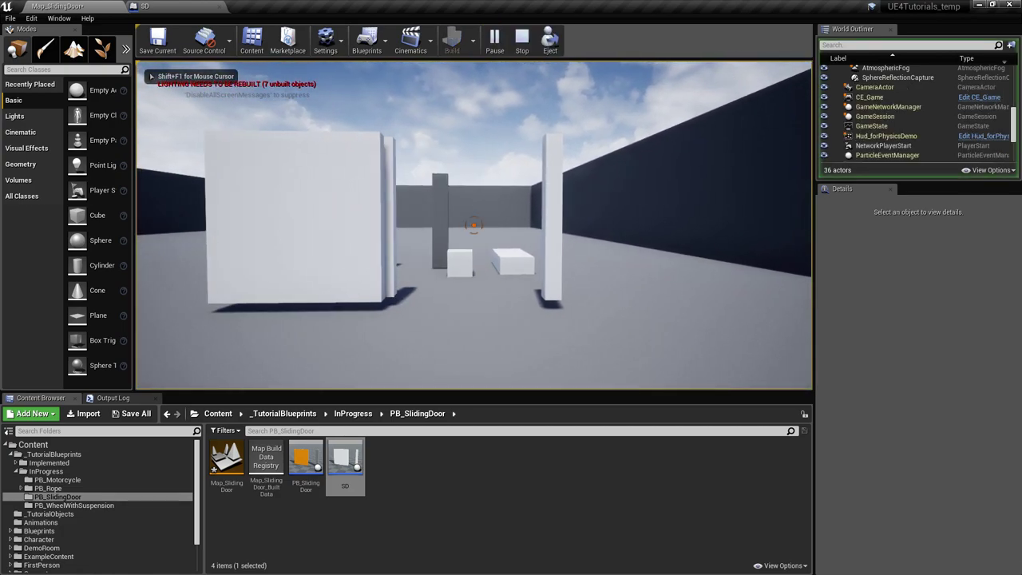
key(w)
key(a)
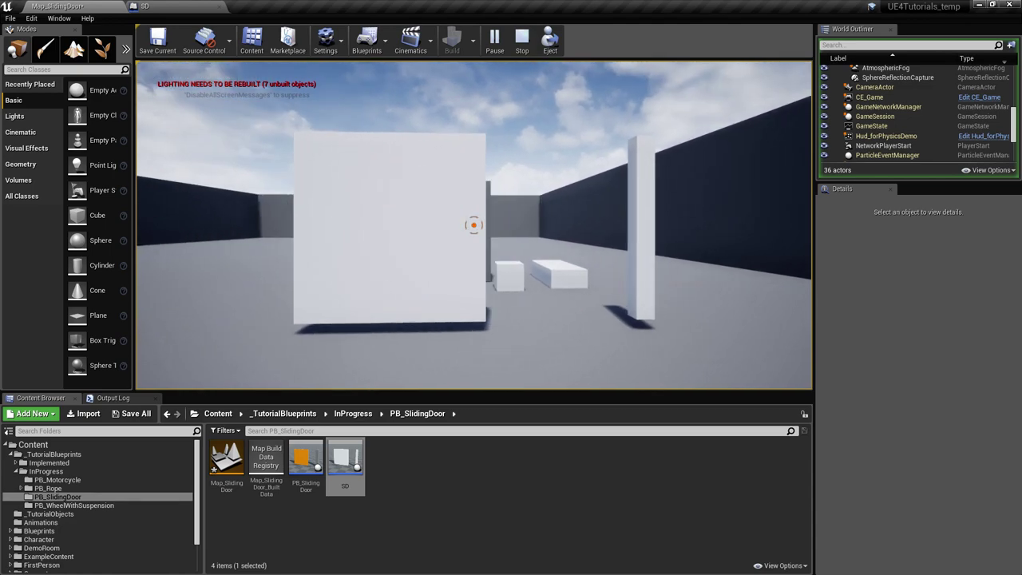
key(d)
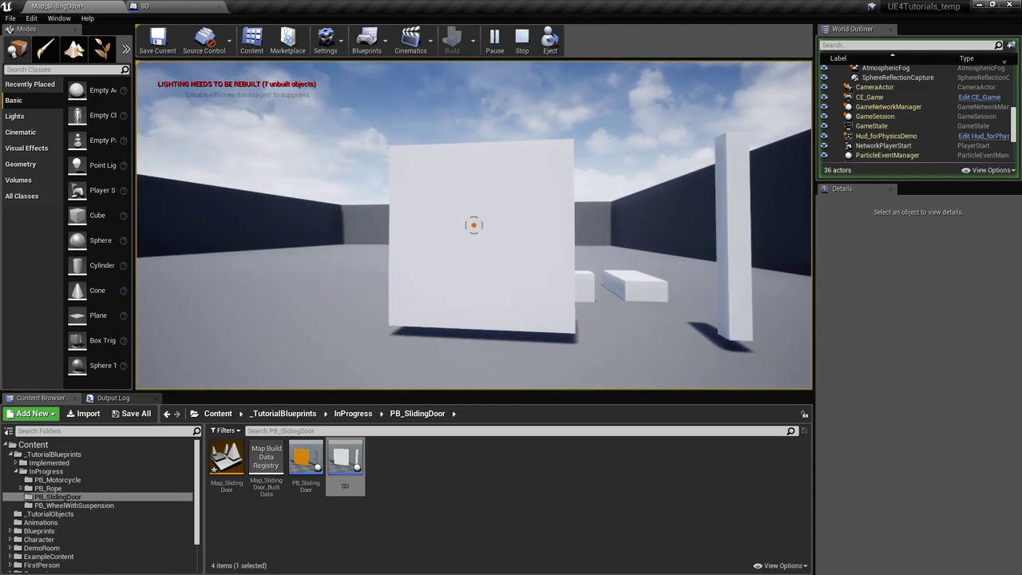
key(d)
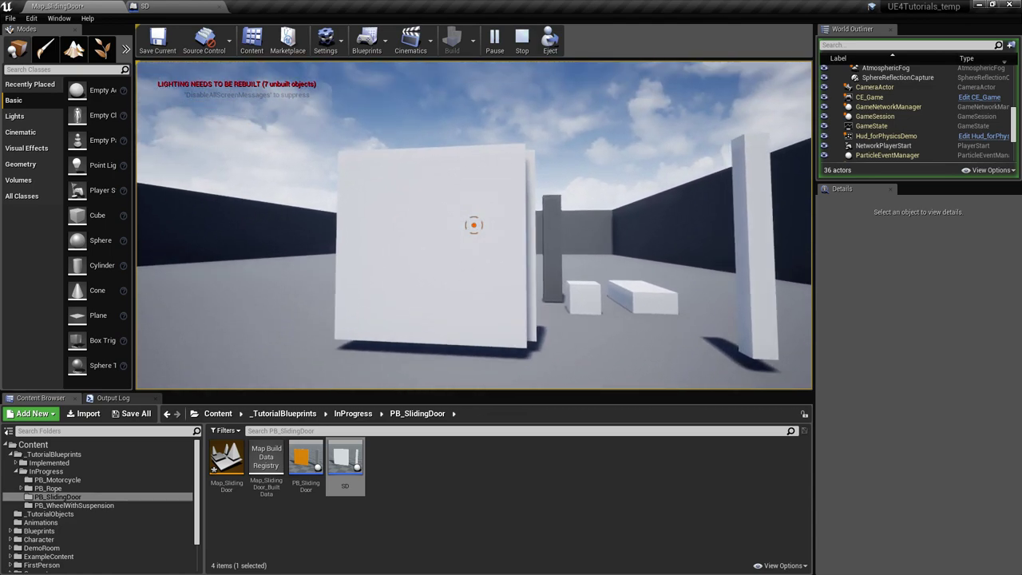
key(d)
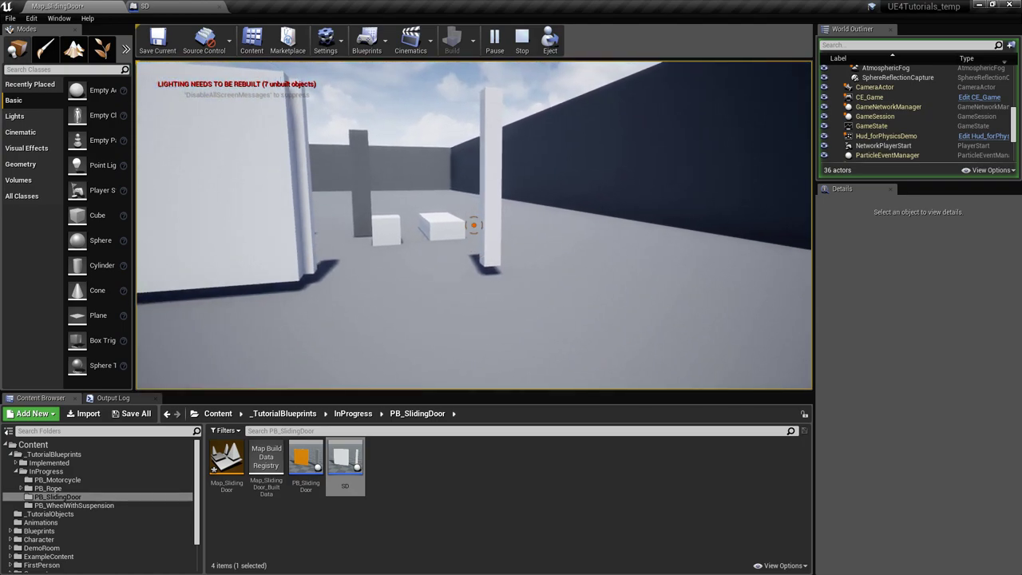
key(Escape)
Step: Move the StaticMesh post in the SD Blueprint along X to 328, and compile and save
click(174, 8)
right_drag(564, 287, 536, 310)
key(w)
click(564, 288)
key(s)
key(w)
drag(527, 289, 541, 285)
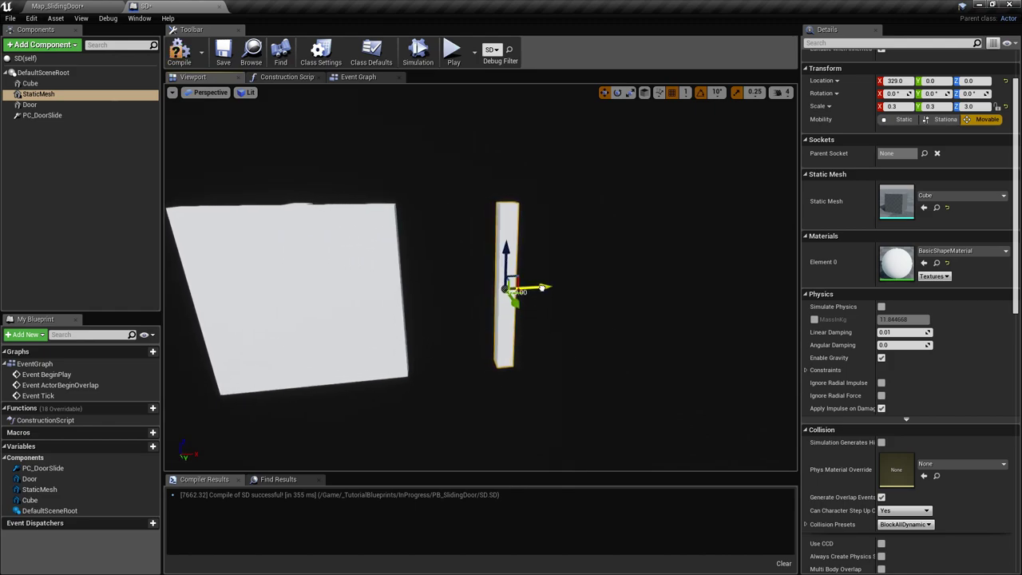
right_drag(521, 285, 532, 280)
click(181, 52)
click(221, 49)
mouse_move(336, 191)
right_down()
mouse_move(338, 183)
mouse_move(339, 200)
mouse_move(328, 202)
right_up()
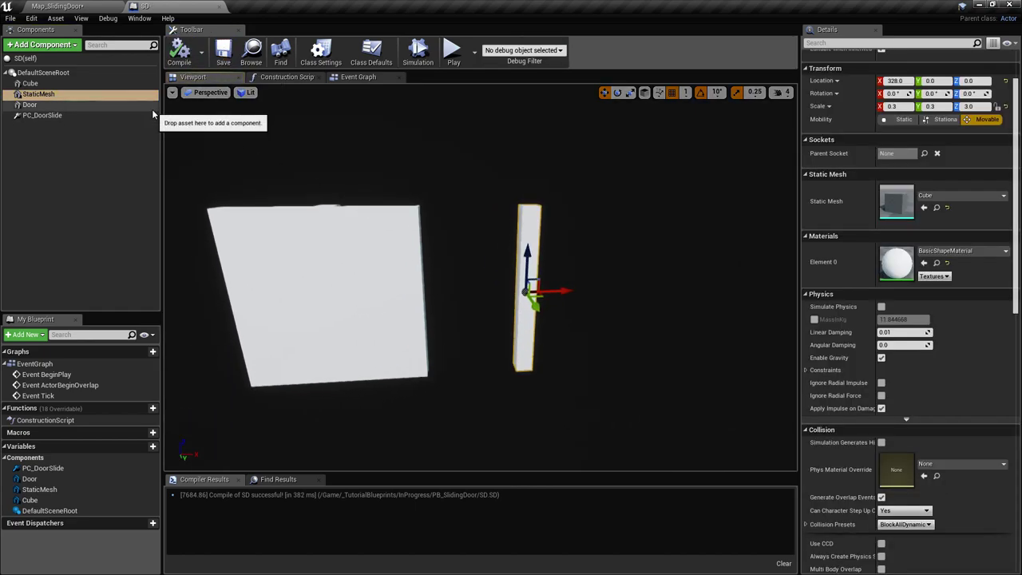
Step: Enable PC_DoorSlide's linear motor X position and velocity targets with strengths 200 and 20, and save the Blueprint
right_drag(329, 325, 376, 279)
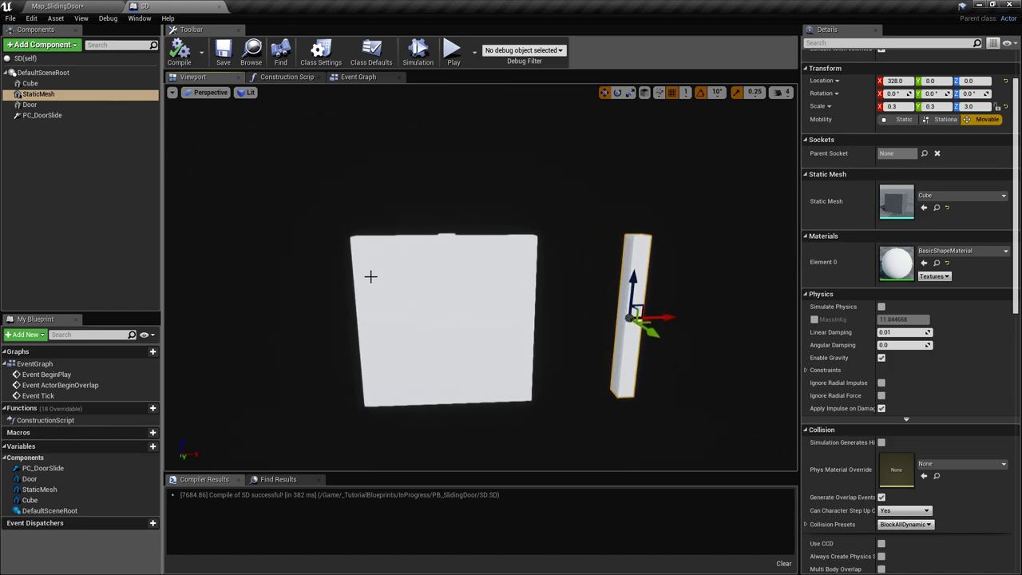
scroll(988, 345, down, 15)
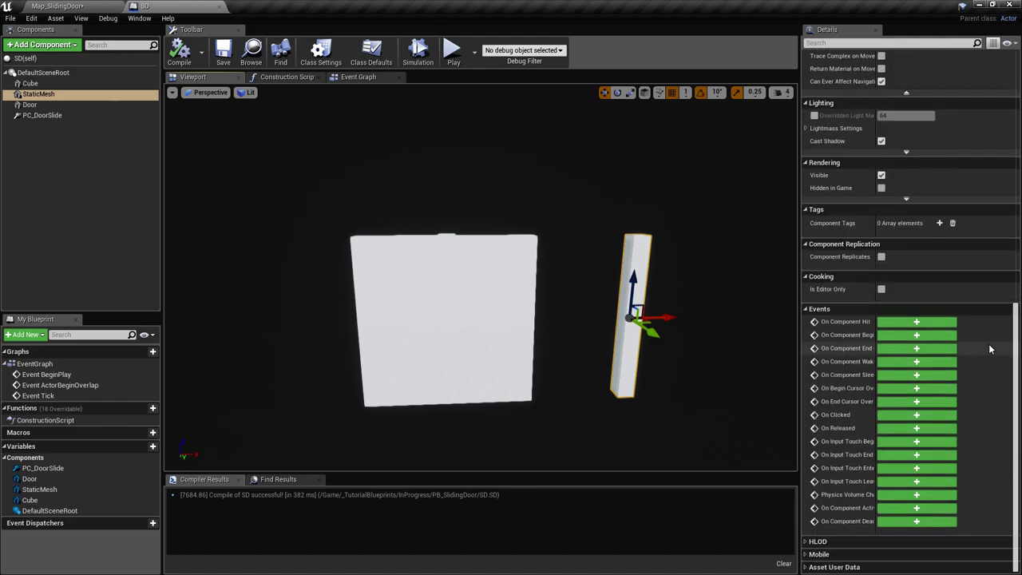
scroll(989, 349, up, 10)
click(42, 115)
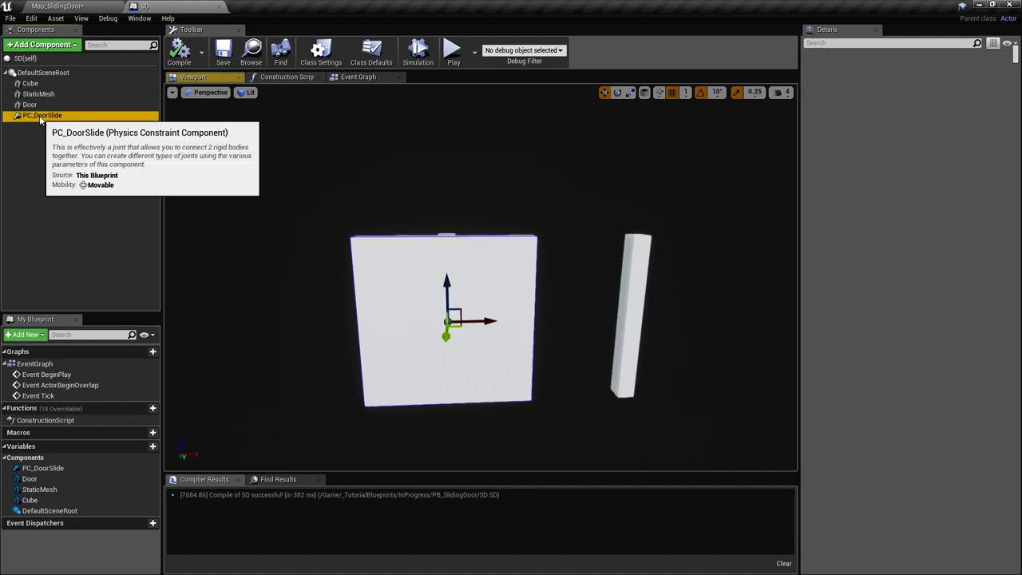
scroll(988, 262, down, 5)
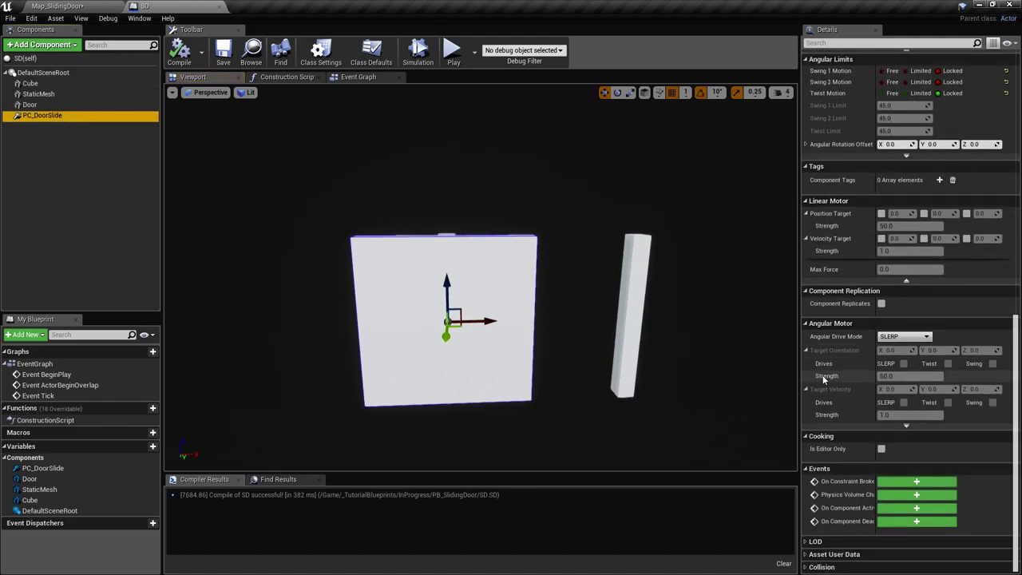
scroll(842, 320, up, 2)
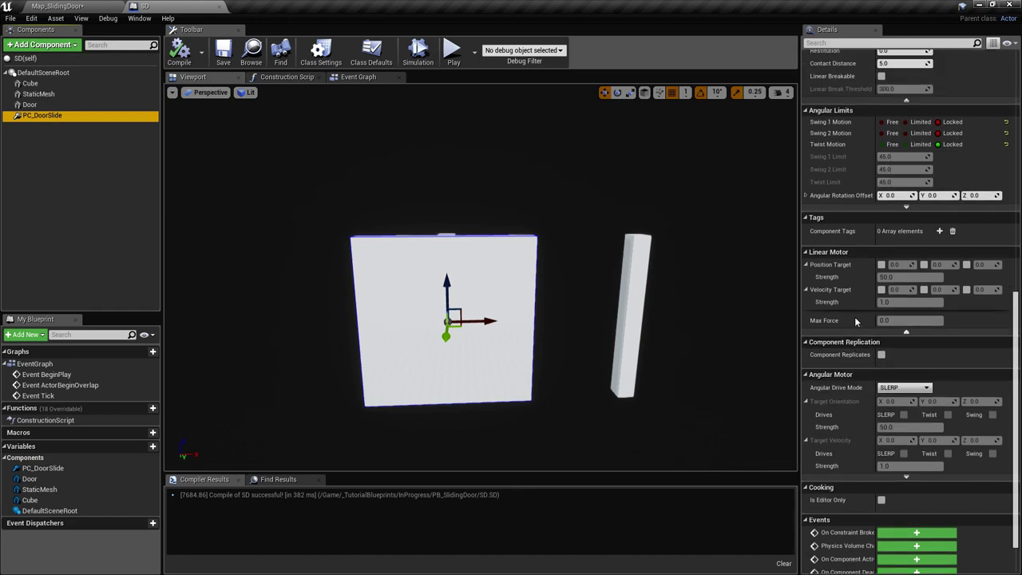
scroll(865, 316, up, 1)
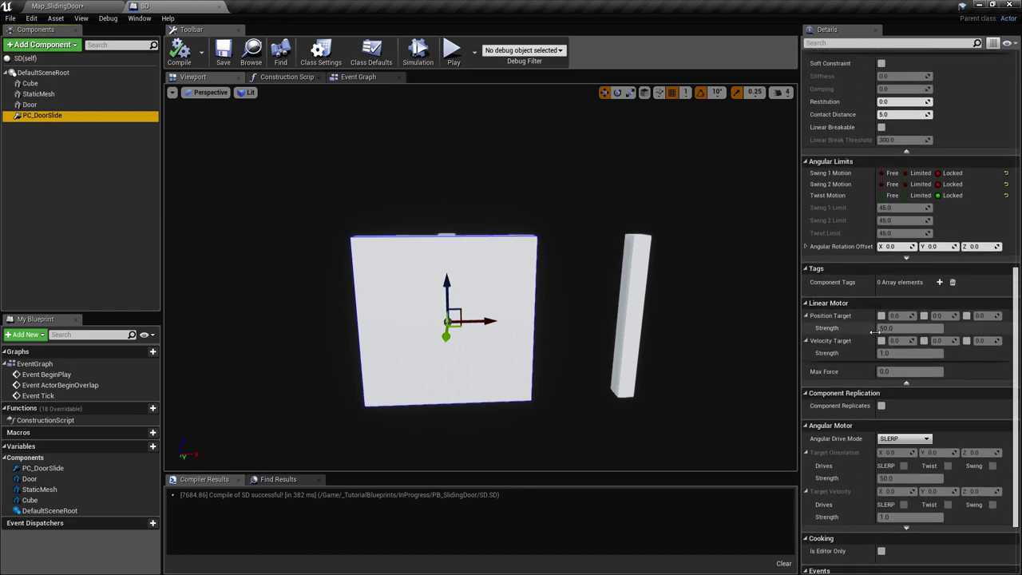
click(881, 315)
click(882, 341)
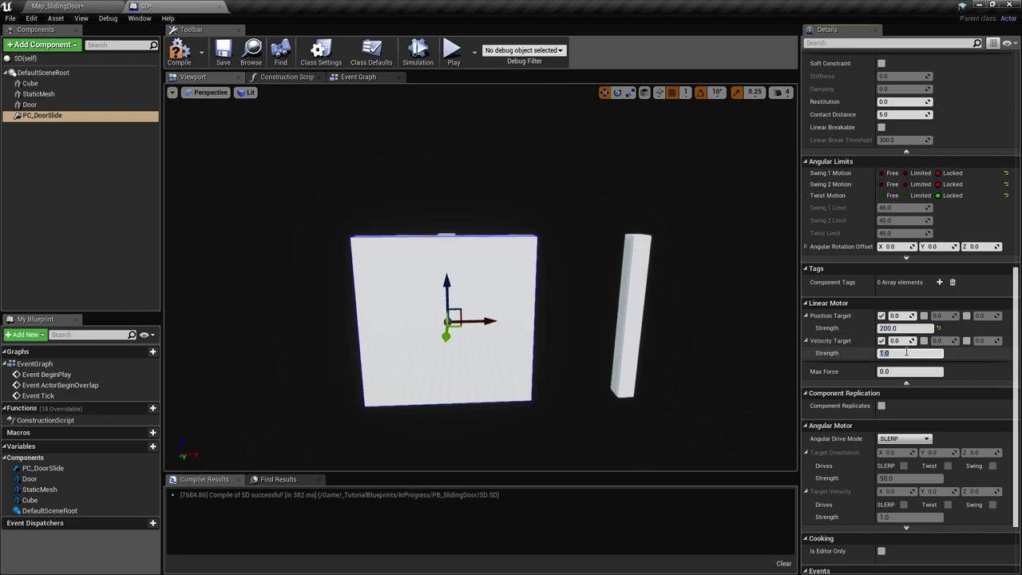
right_drag(719, 345, 693, 345)
key(ctrl+s)
key(w)
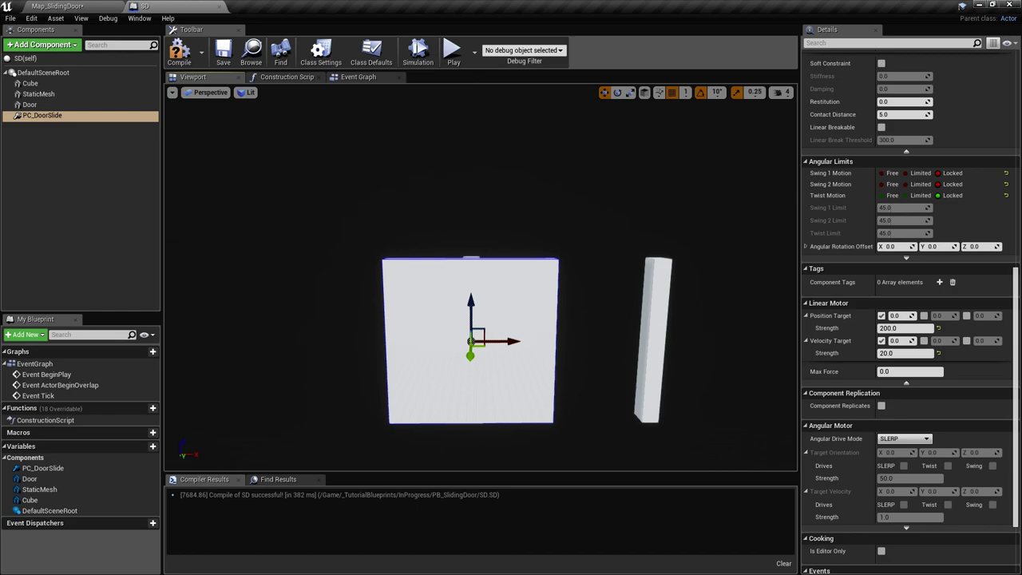
right_drag(589, 343, 580, 338)
key(s)
mouse_move(534, 309)
right_down()
mouse_move(551, 315)
mouse_move(534, 308)
right_up()
key(w)
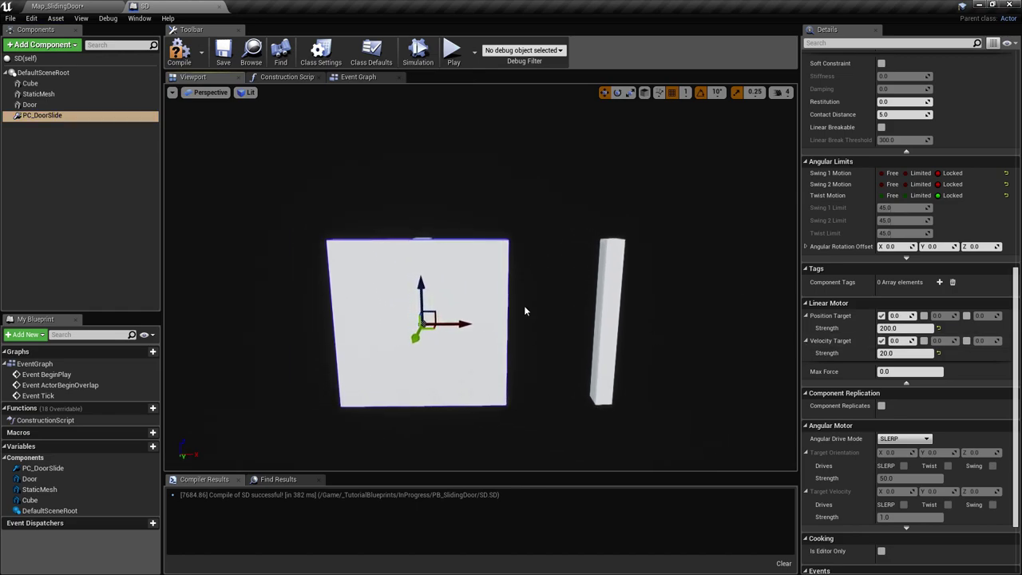
right_drag(457, 312, 457, 277)
Step: Save the work and play-test the level, moving up to the white door to check its motorised behaviour
key(ctrl+s)
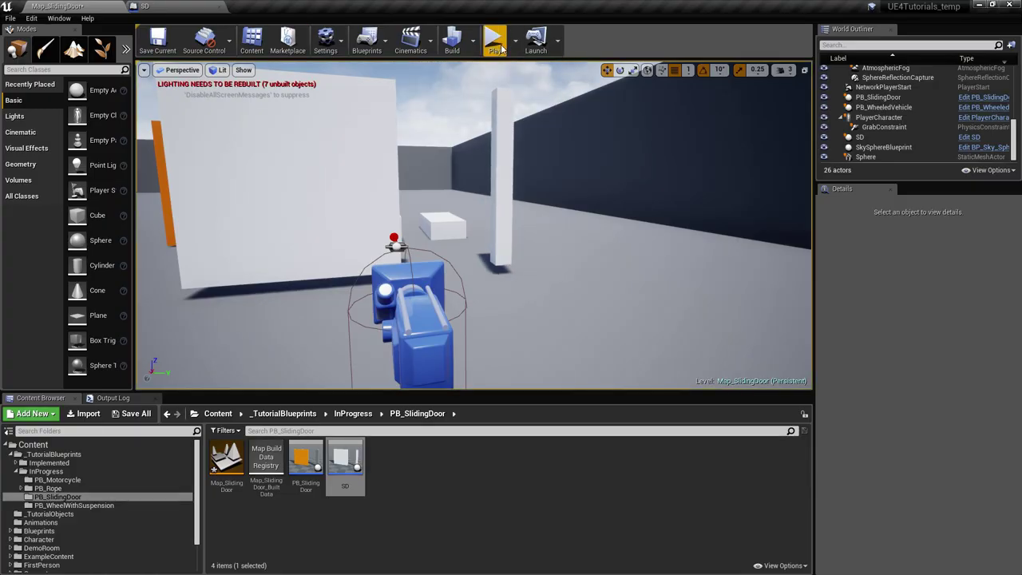
click(495, 44)
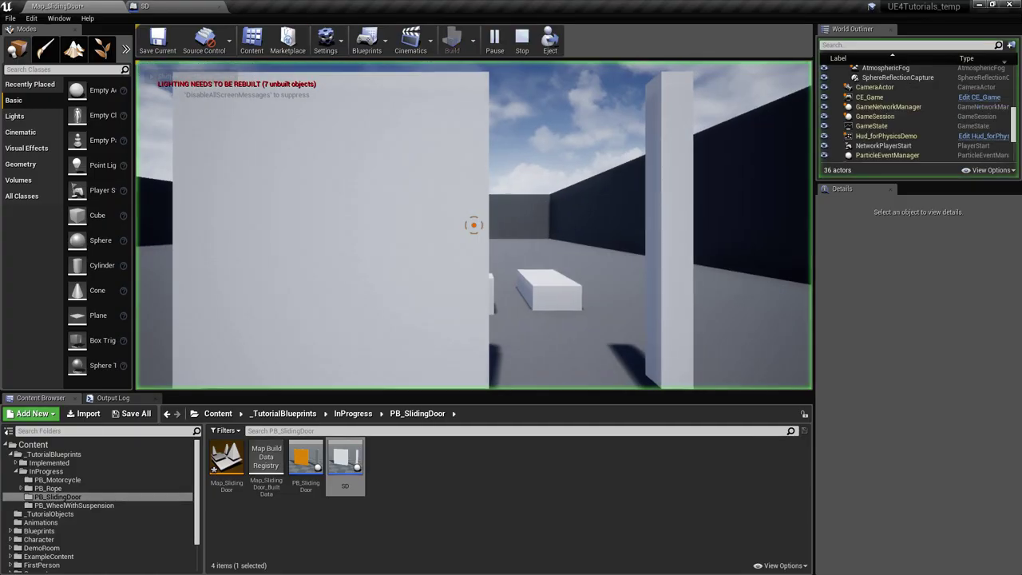
key(w)
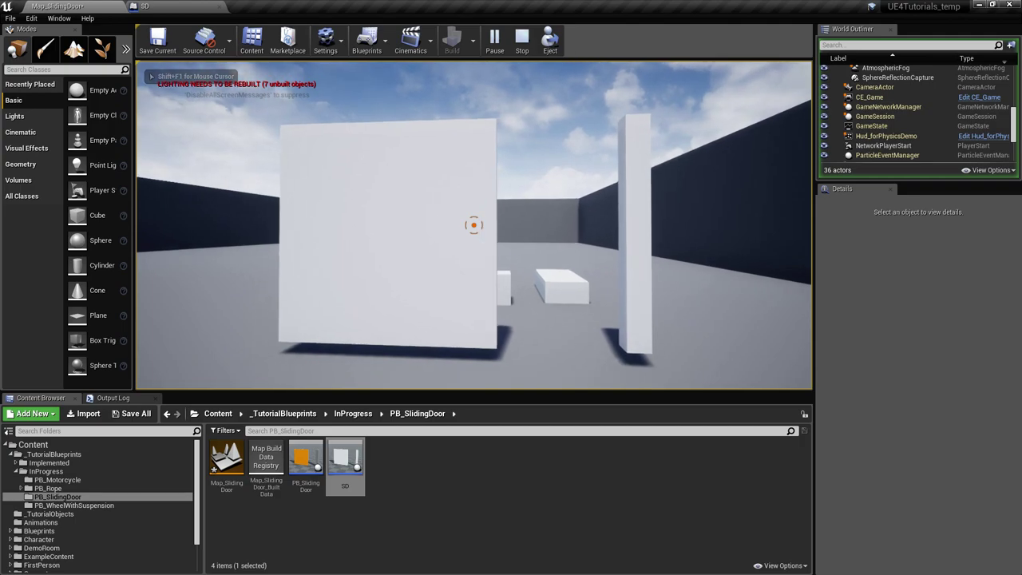
key(Escape)
key(s)
right_drag(413, 226, 413, 226)
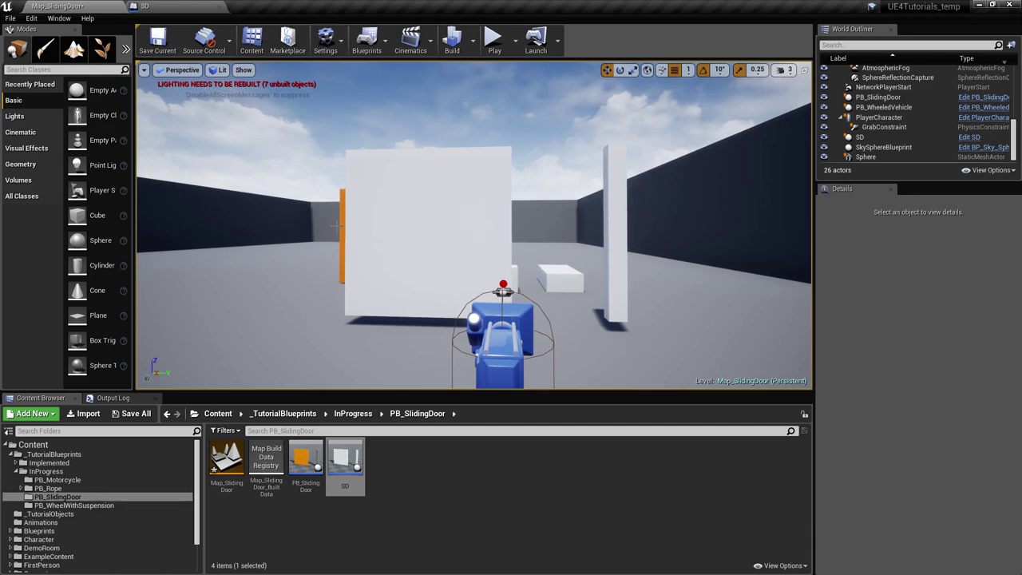
Step: Open the SD Blueprint's Event Graph and bring its default event nodes into view
click(172, 5)
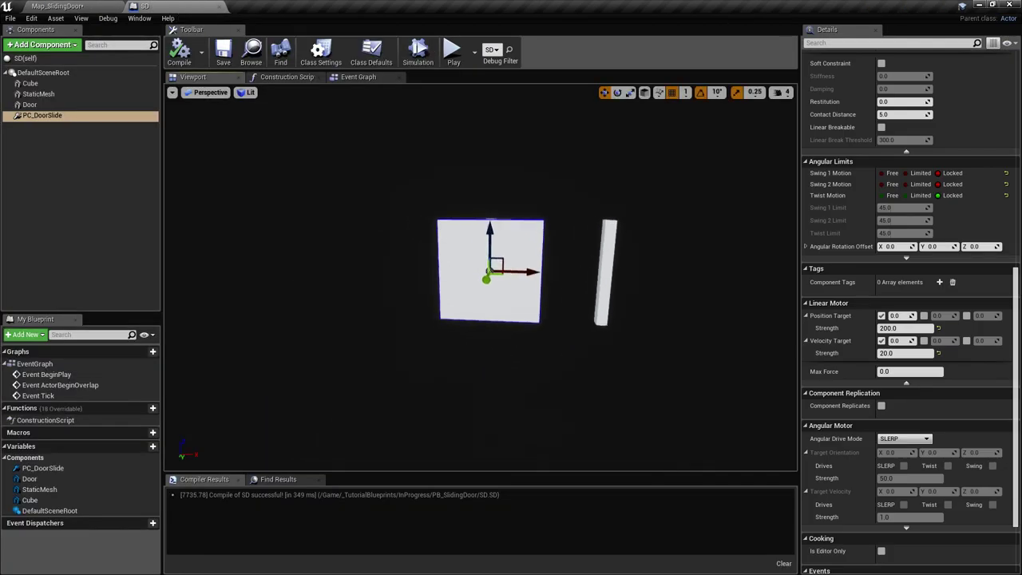
click(358, 77)
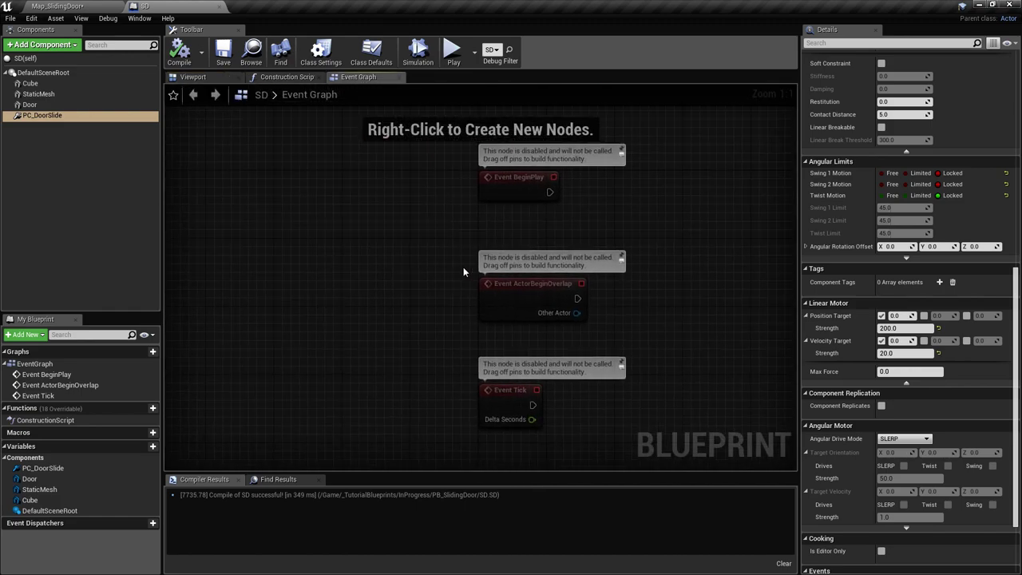
scroll(404, 305, down, 3)
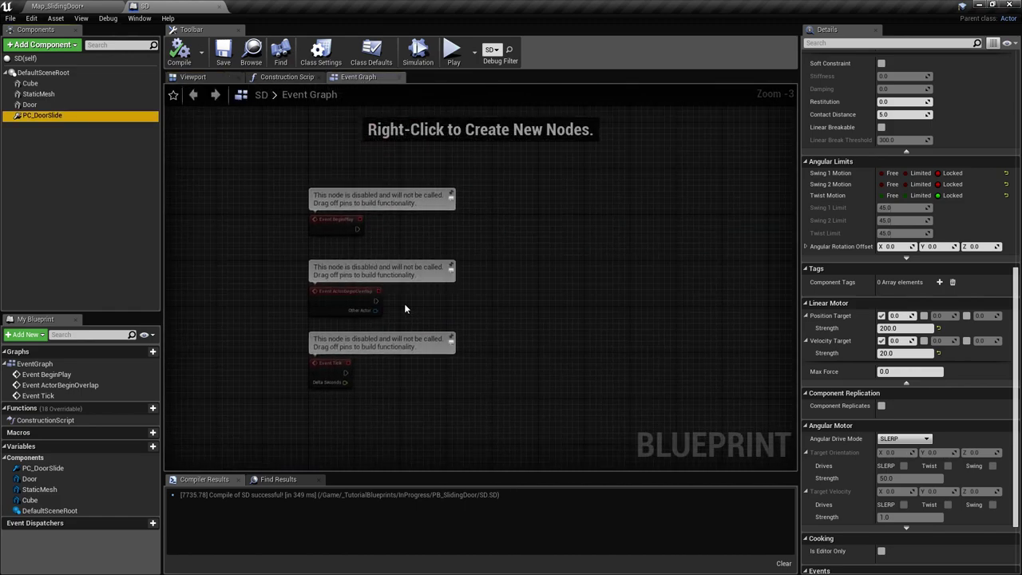
Step: Select the PlayerCharacter actor in the Map_SlidingDoor level and examine it from another angle
click(94, 7)
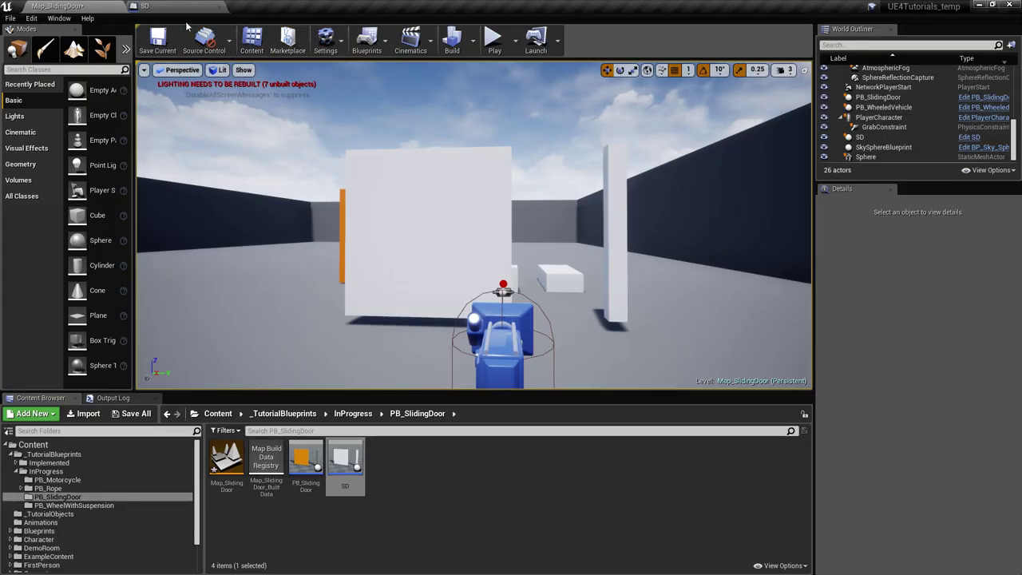
click(512, 322)
right_drag(609, 313, 591, 355)
alt+drag(571, 318, 587, 316)
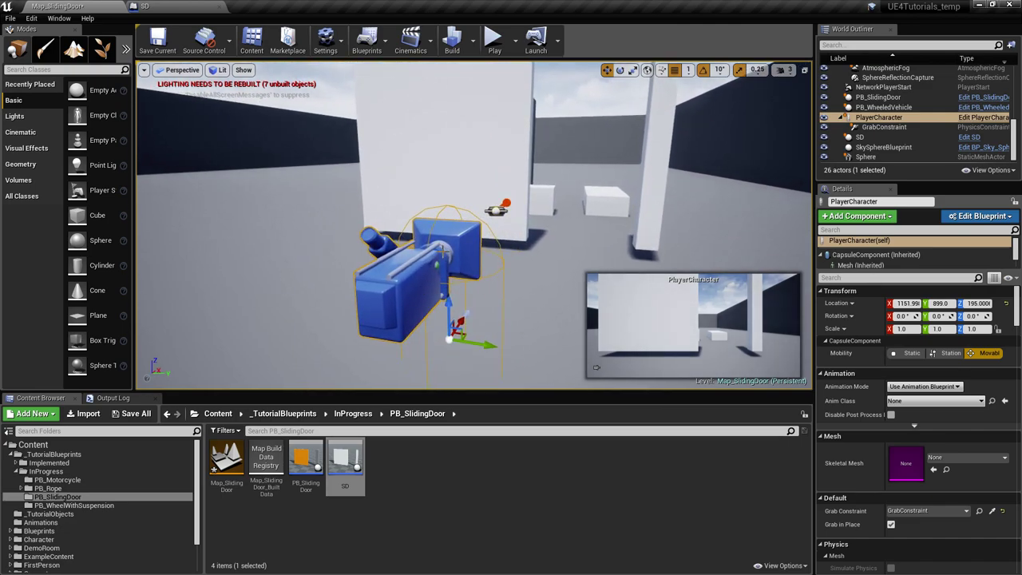
Step: Implement the I_Use interface in the SD Blueprint's class settings and compile
click(169, 7)
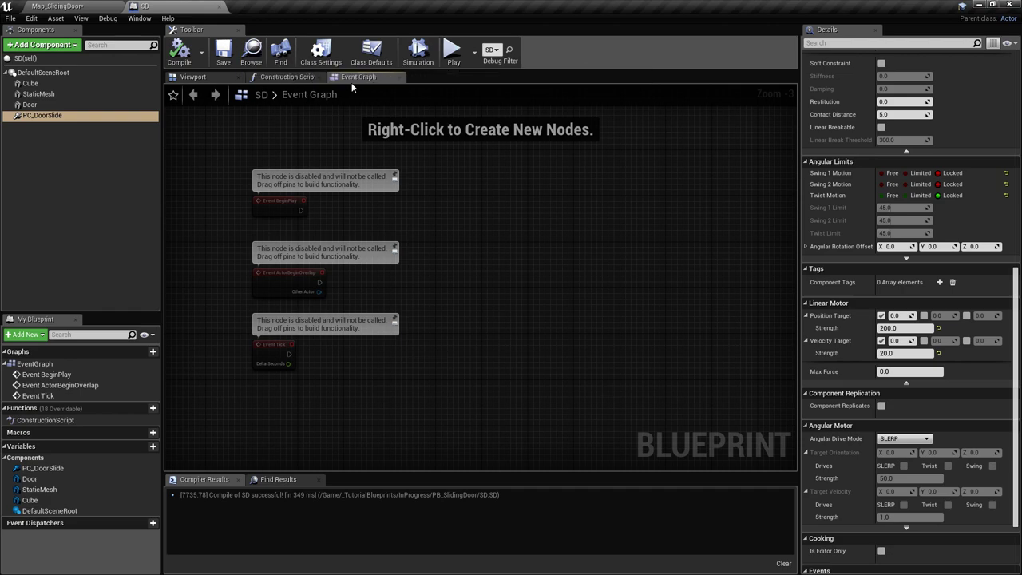
click(321, 52)
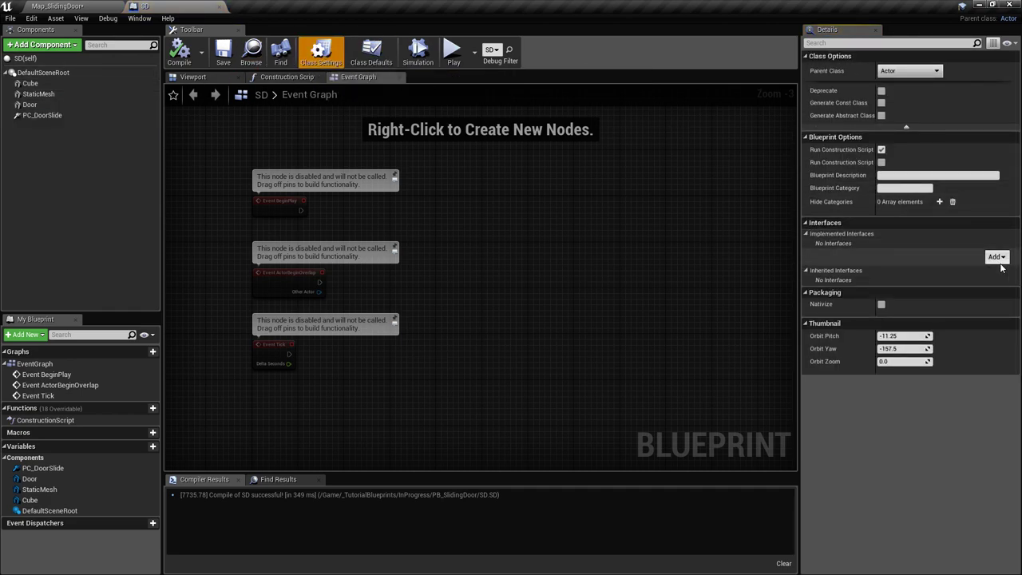
click(996, 257)
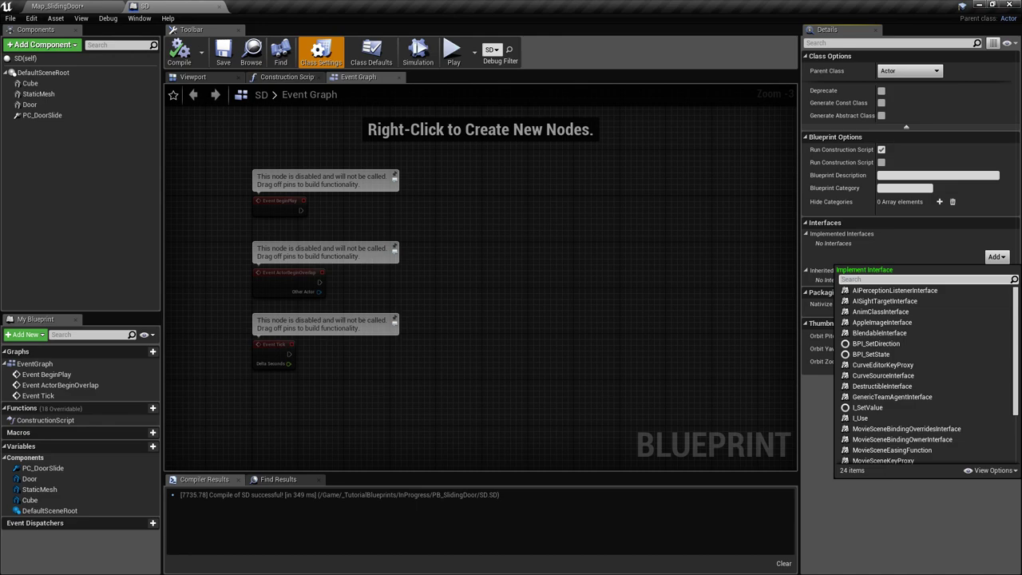
text(use)
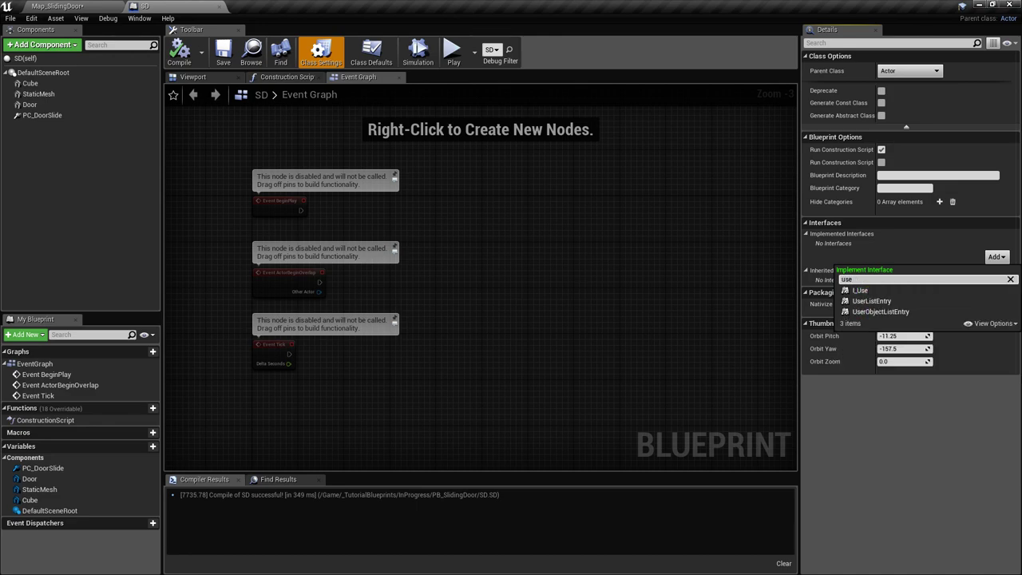
click(938, 290)
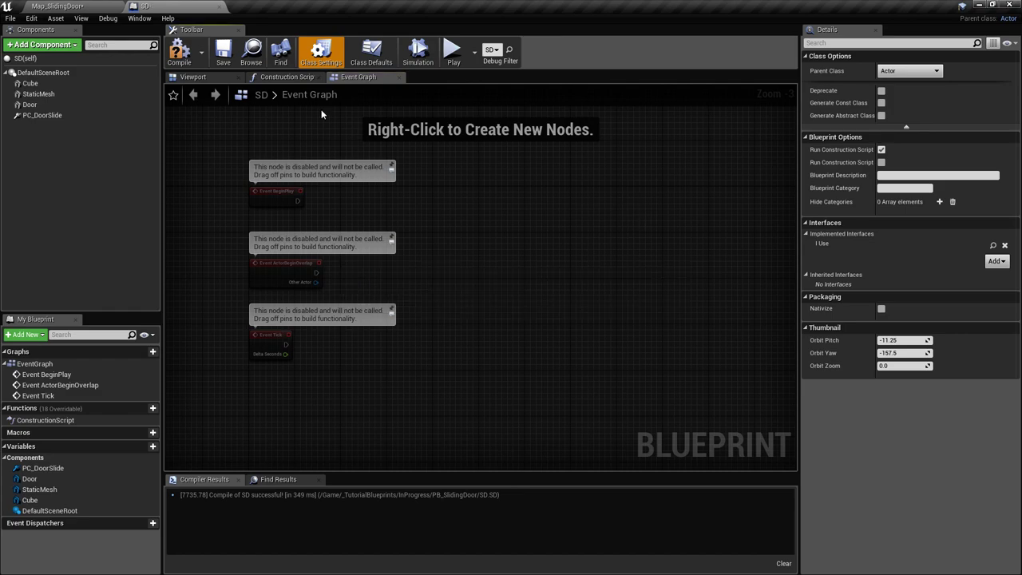
click(181, 55)
Step: Add an Event Use node below Event Tick in the SD Event Graph and compile the Blueprint
right_drag(389, 332, 429, 278)
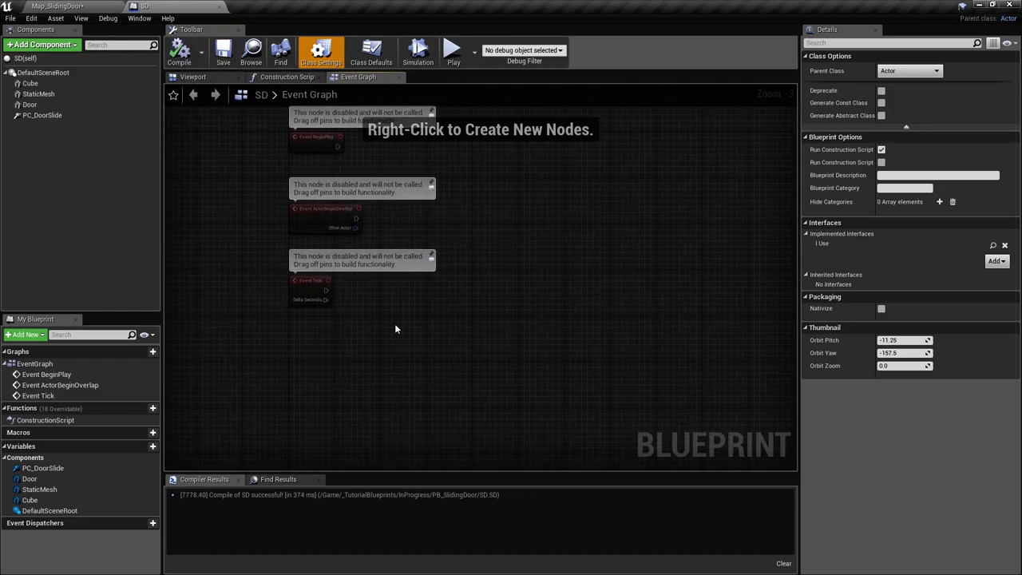
right_click(259, 372)
text(event use)
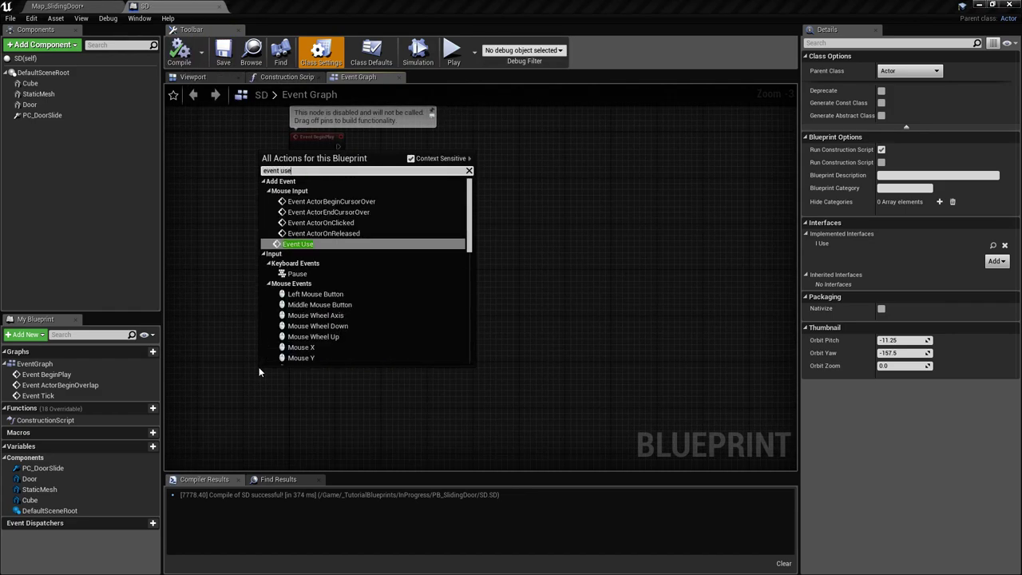
key(Return)
drag(275, 371, 309, 348)
scroll(342, 388, up, 3)
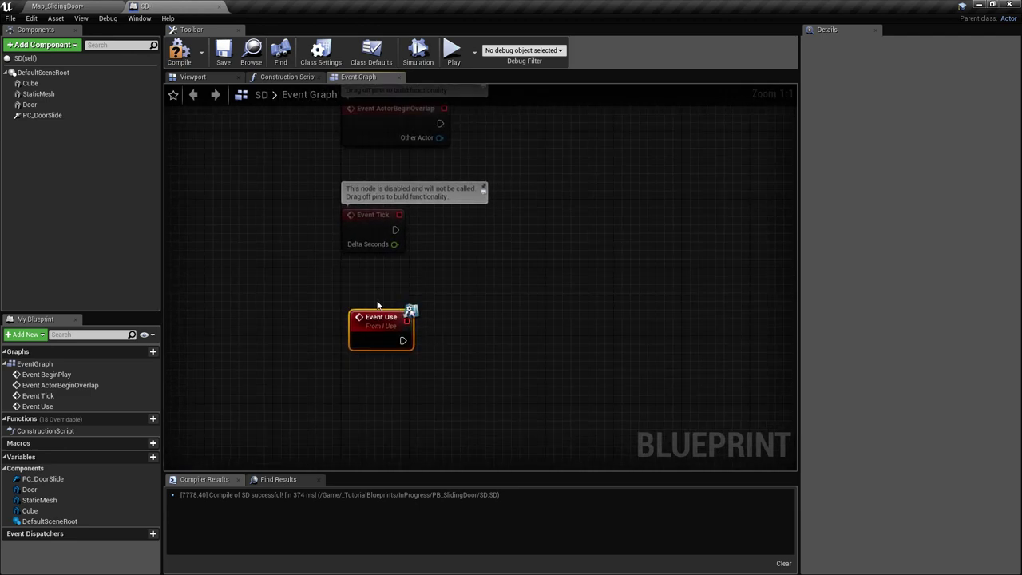
click(180, 48)
right_drag(443, 293, 460, 288)
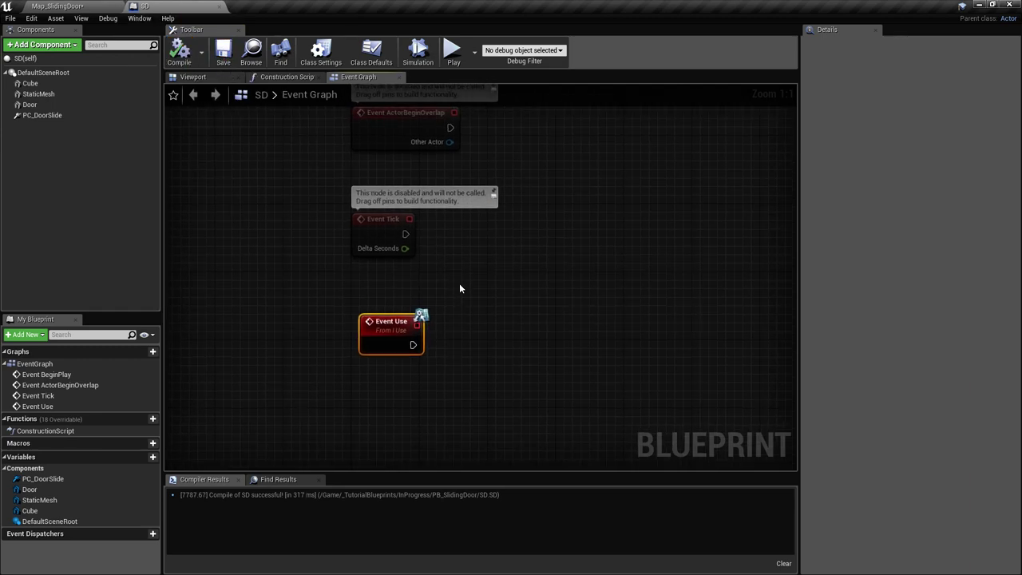